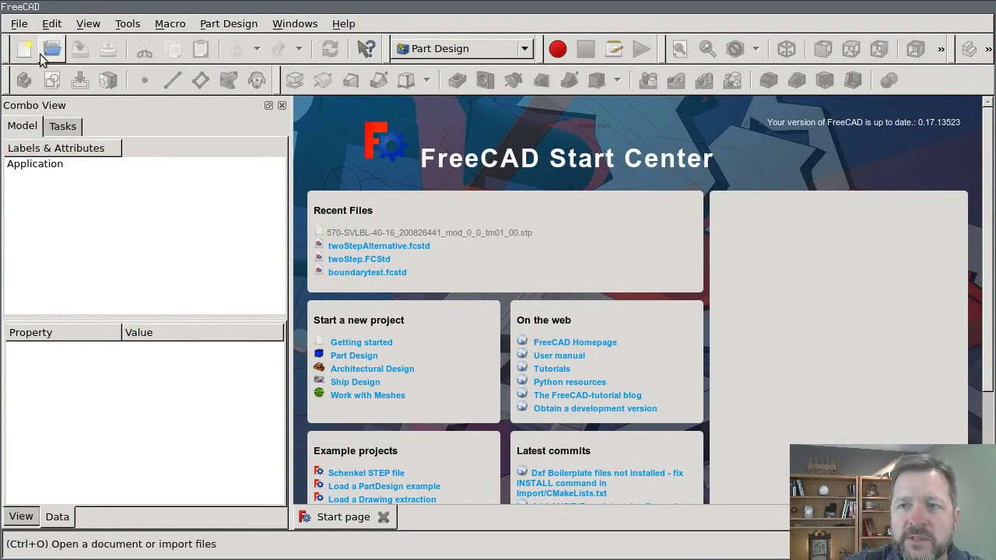
Step: Create a new Unnamed document and change the active workbench to Image
{"action": "left_click", "coordinate": [34, 48]}
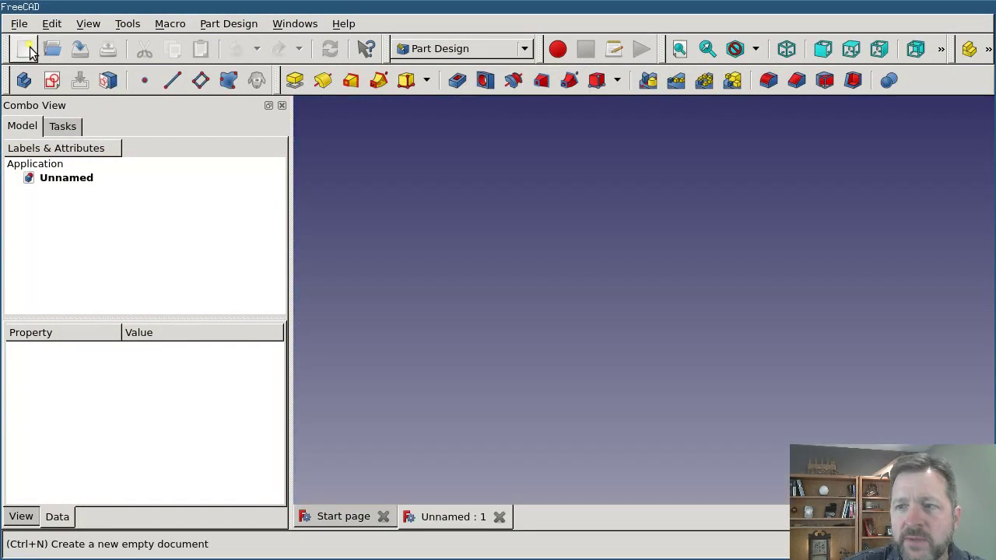
{"action": "left_click", "coordinate": [481, 48]}
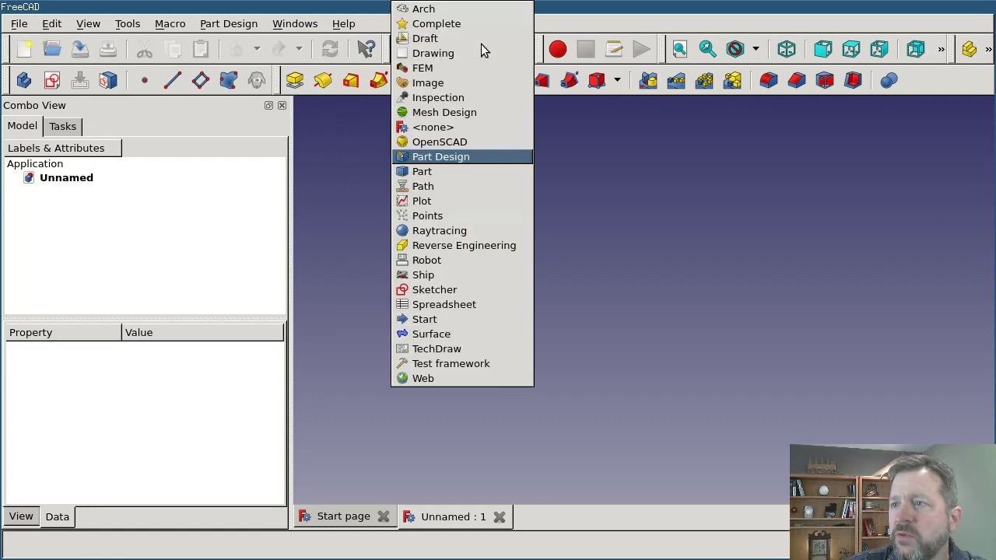
{"action": "left_click", "coordinate": [444, 82]}
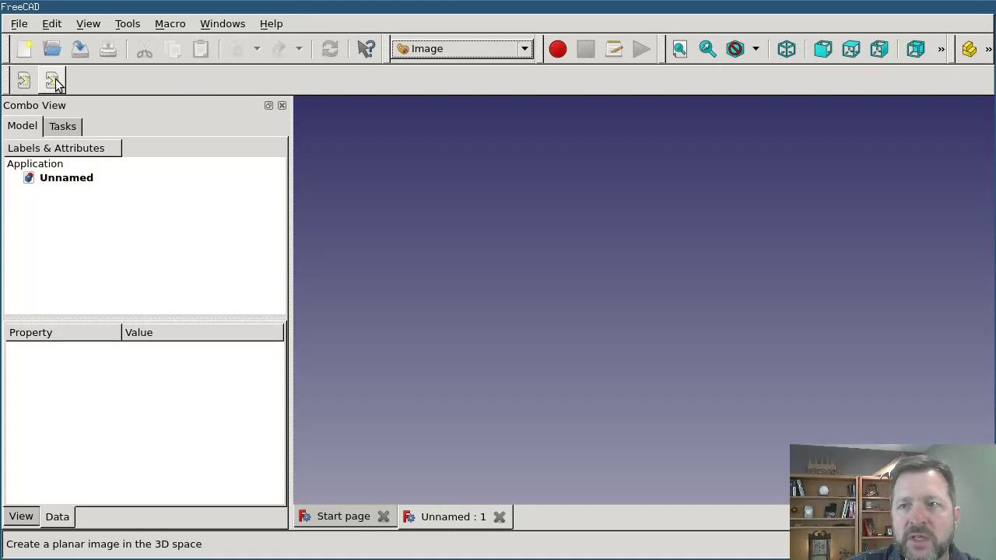
Step: Import batarang1_original.png from Desktop > FFI as a planar image on the XY-Plane
{"action": "left_click", "coordinate": [53, 81]}
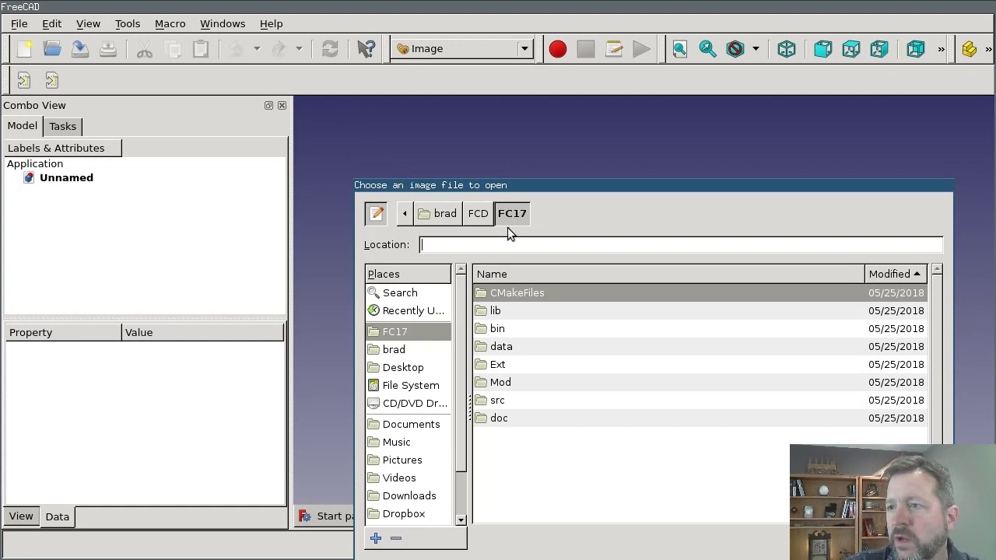
{"action": "left_click", "coordinate": [405, 367]}
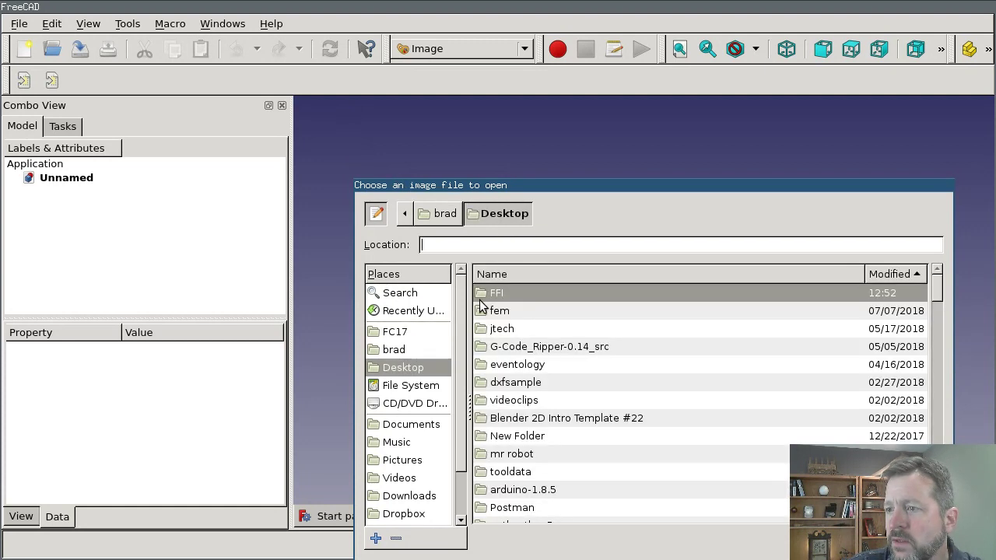
{"action": "double_click", "coordinate": [490, 293]}
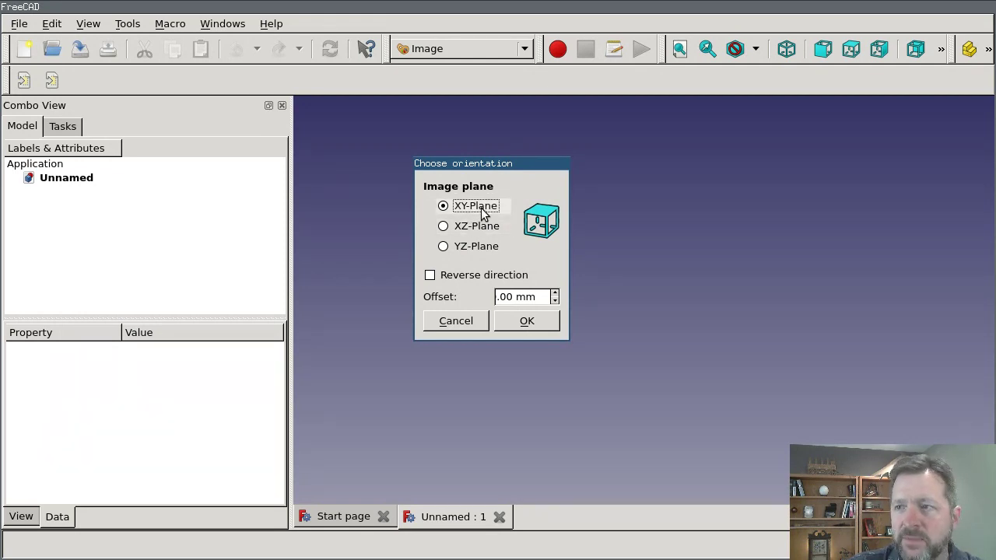
{"action": "left_click", "coordinate": [522, 321]}
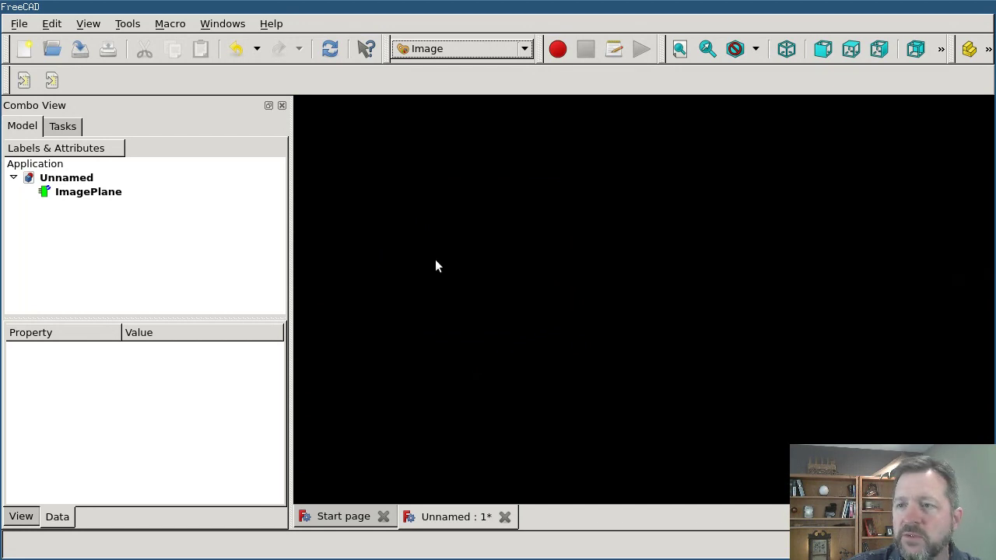
Step: Zoom and orbit the 3D view around the imported batarang ImagePlane
{"action": "scroll", "coordinate": [512, 251], "scroll_direction": "up", "scroll_amount": 2}
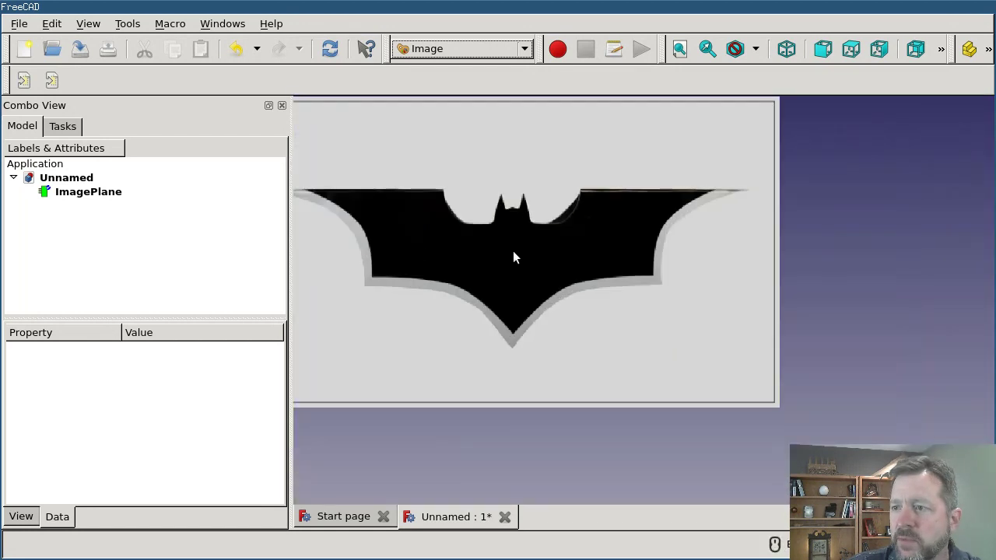
{"action": "scroll", "coordinate": [512, 250], "scroll_direction": "down", "scroll_amount": 3}
{"action": "scroll", "coordinate": [404, 231], "scroll_direction": "up", "scroll_amount": 2}
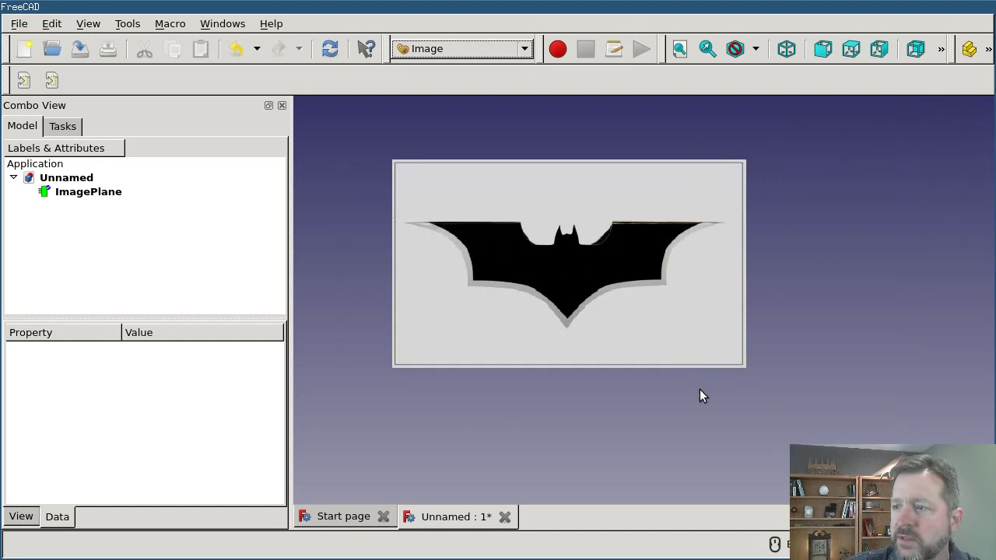
{"action": "middle_click_drag", "start_coordinate": [662, 401], "coordinate": [635, 400]}
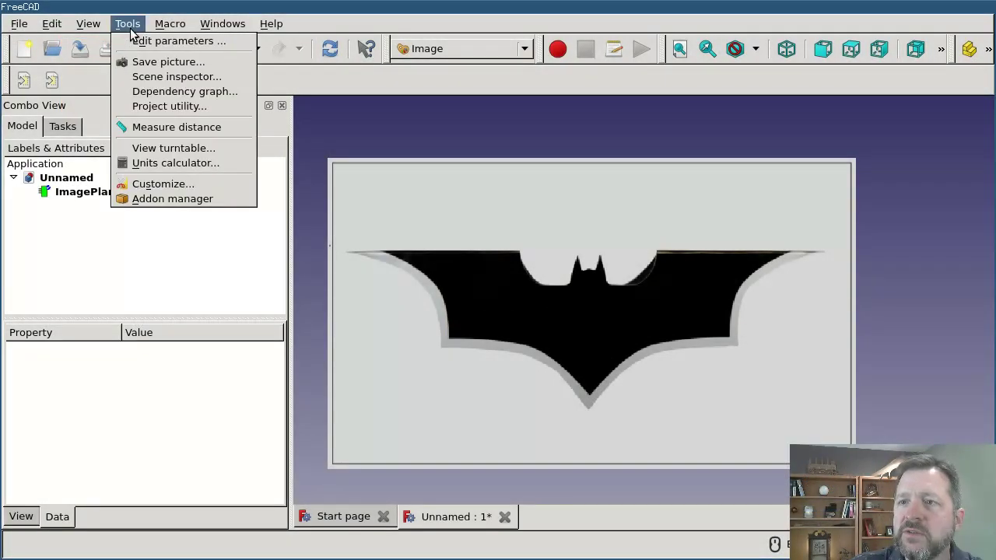
Step: Install the Image Scaling macro from the Addon manager's Macros list, then close the manager
{"action": "left_click", "coordinate": [166, 199]}
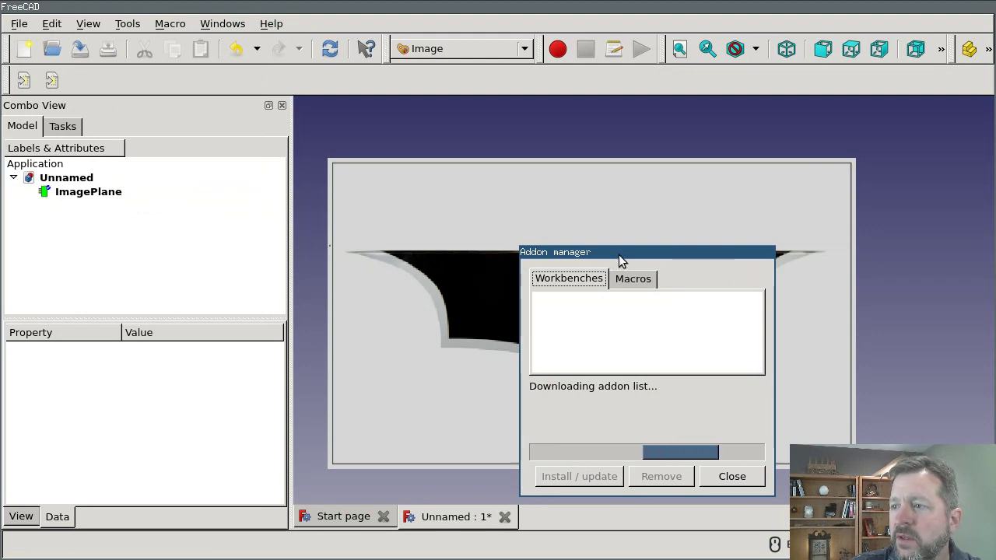
{"action": "left_click", "coordinate": [634, 278]}
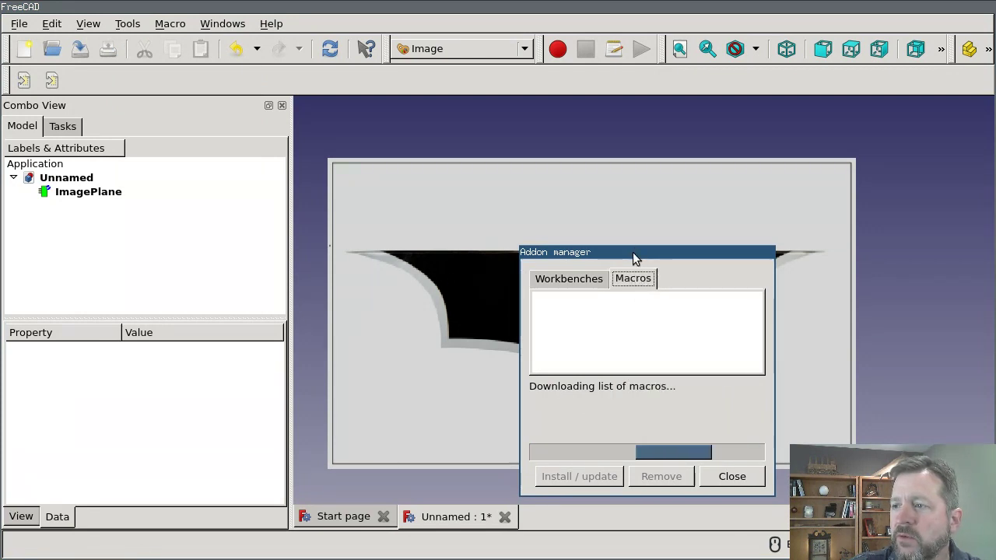
{"action": "left_click_drag", "start_coordinate": [634, 258], "coordinate": [382, 164]}
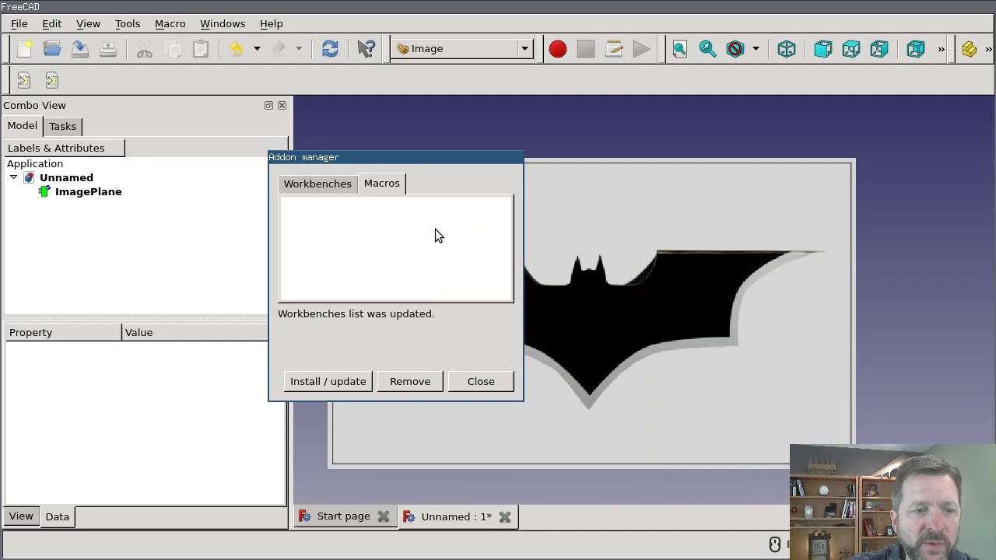
{"action": "scroll", "coordinate": [438, 242], "scroll_direction": "down", "scroll_amount": 10}
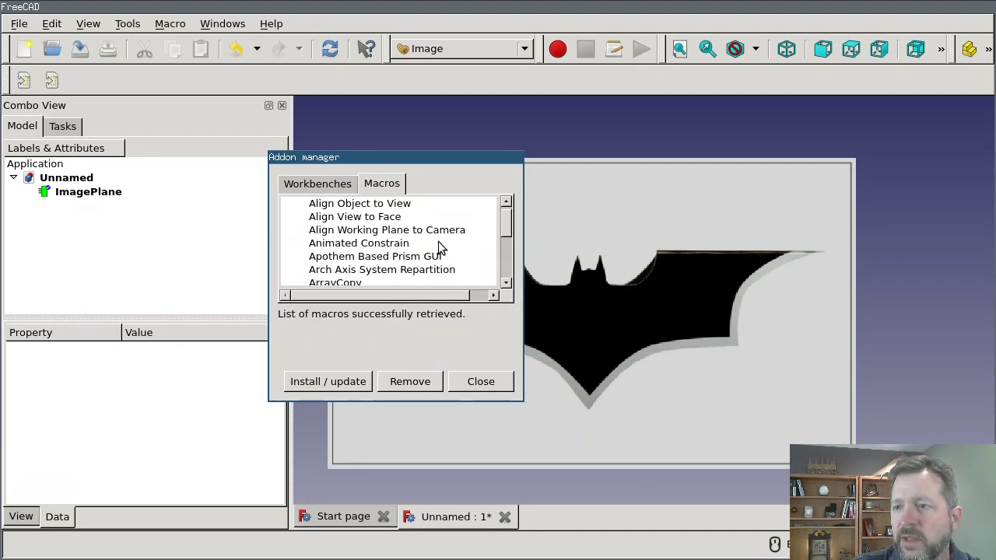
{"action": "scroll", "coordinate": [438, 245], "scroll_direction": "down", "scroll_amount": 12}
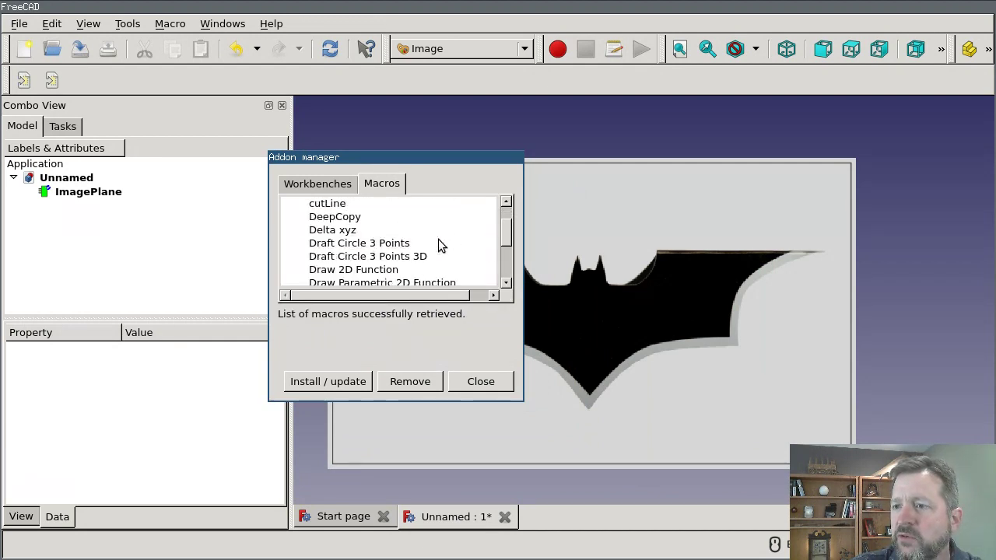
{"action": "scroll", "coordinate": [438, 239], "scroll_direction": "down", "scroll_amount": 5}
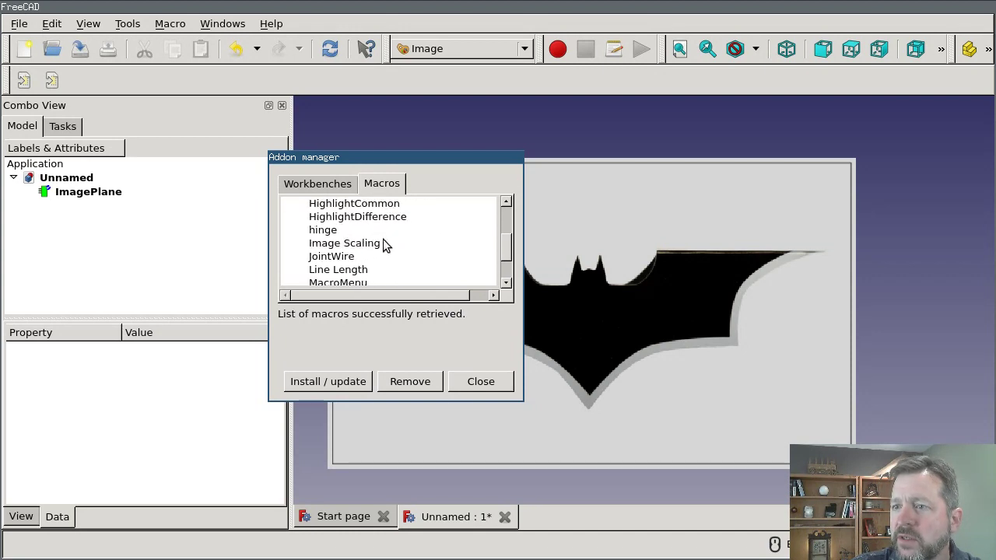
{"action": "left_click", "coordinate": [383, 243]}
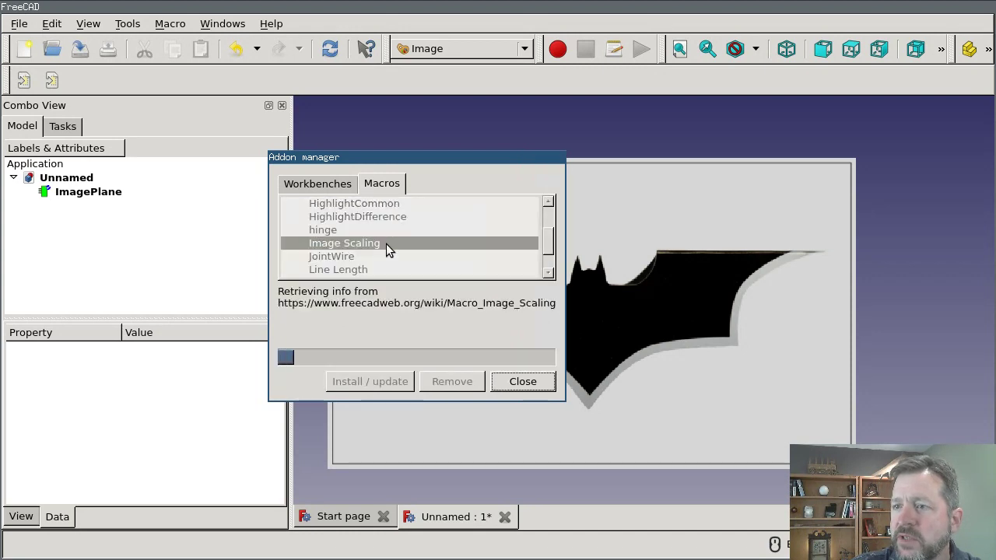
{"action": "left_click", "coordinate": [389, 386]}
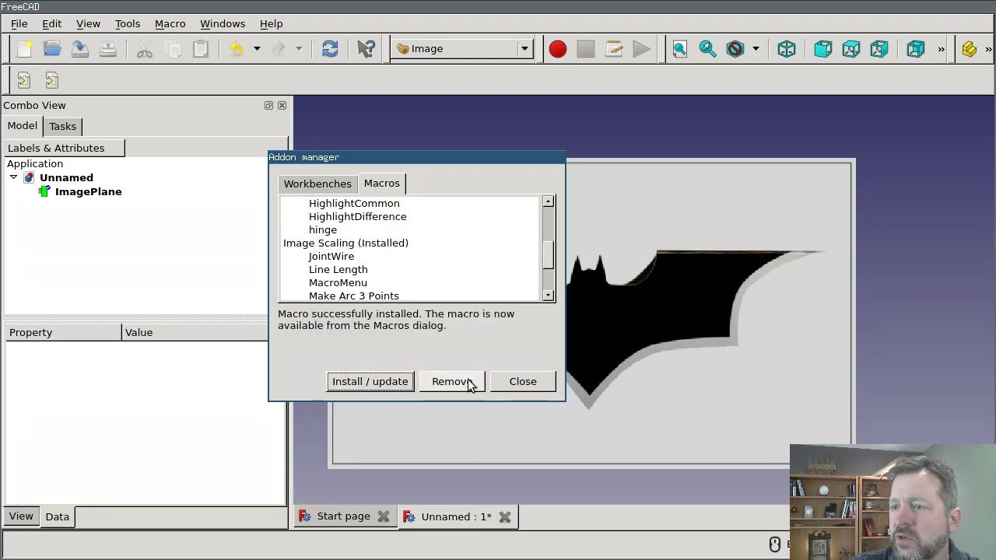
{"action": "left_click", "coordinate": [533, 386]}
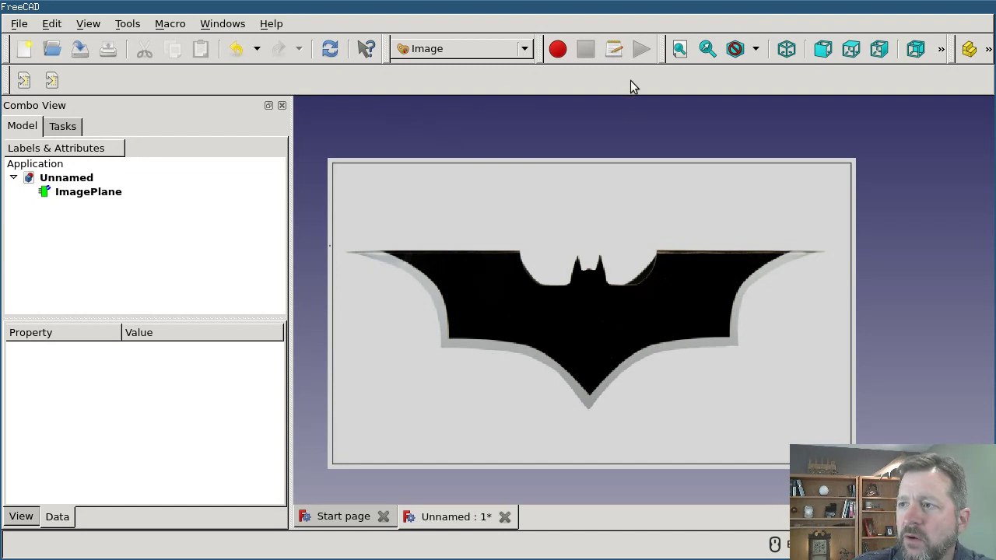
{"action": "left_click", "coordinate": [620, 52]}
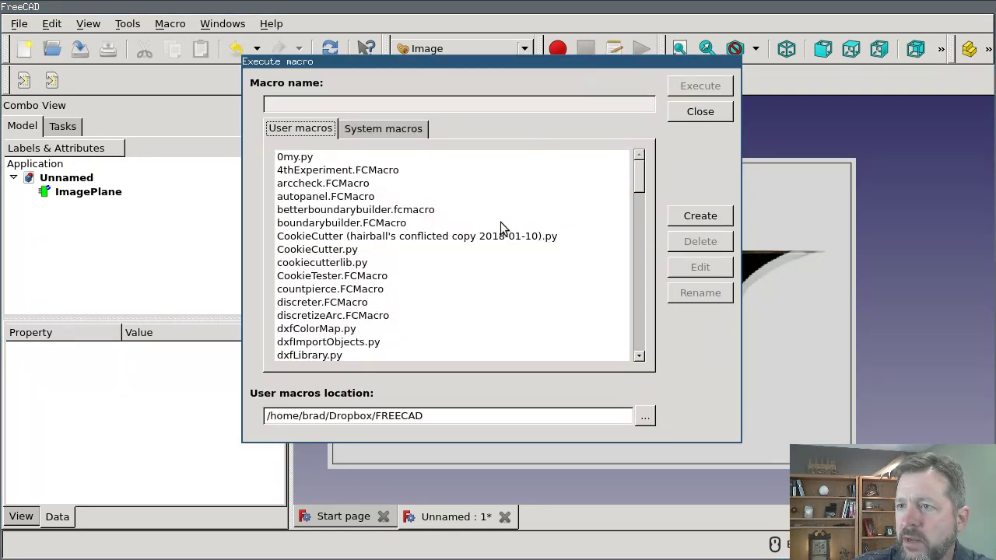
{"action": "scroll", "coordinate": [500, 226], "scroll_direction": "down", "scroll_amount": 4}
{"action": "scroll", "coordinate": [499, 228], "scroll_direction": "down", "scroll_amount": 1}
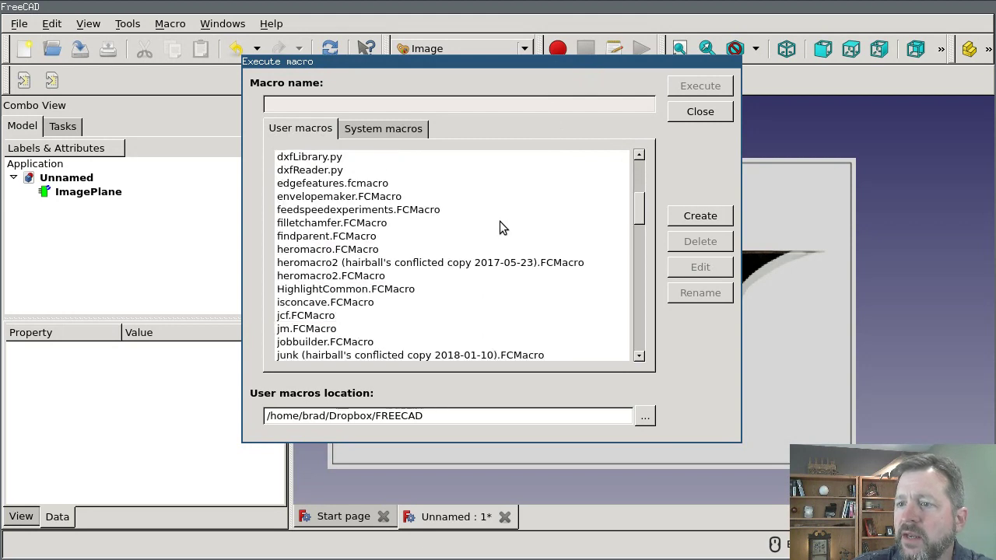
{"action": "scroll", "coordinate": [500, 221], "scroll_direction": "down", "scroll_amount": 1}
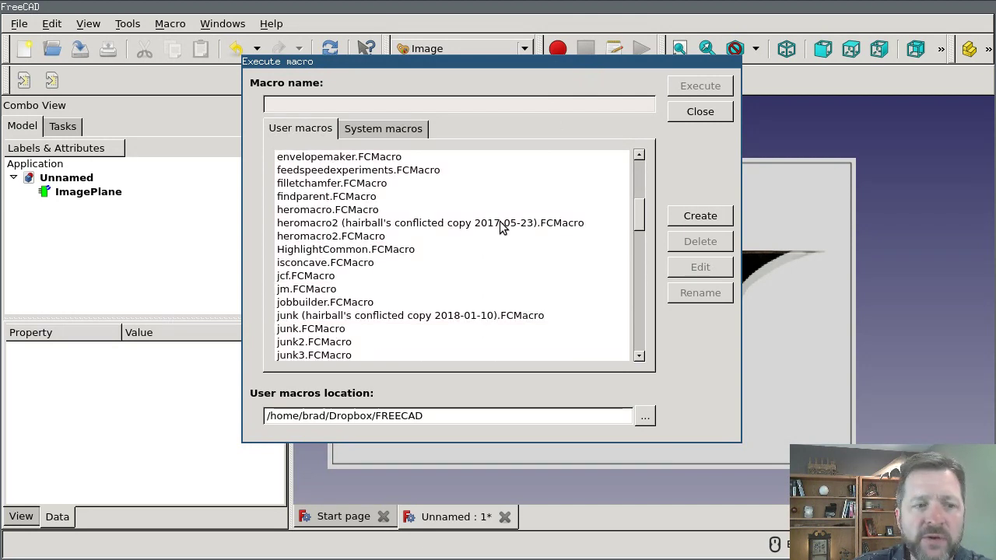
{"action": "scroll", "coordinate": [491, 223], "scroll_direction": "down", "scroll_amount": 4}
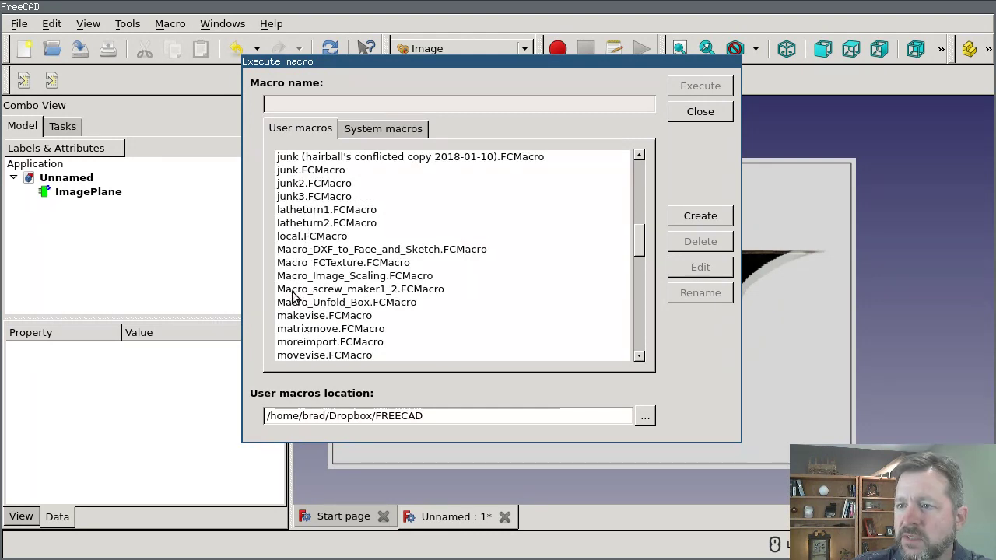
{"action": "left_click", "coordinate": [378, 278]}
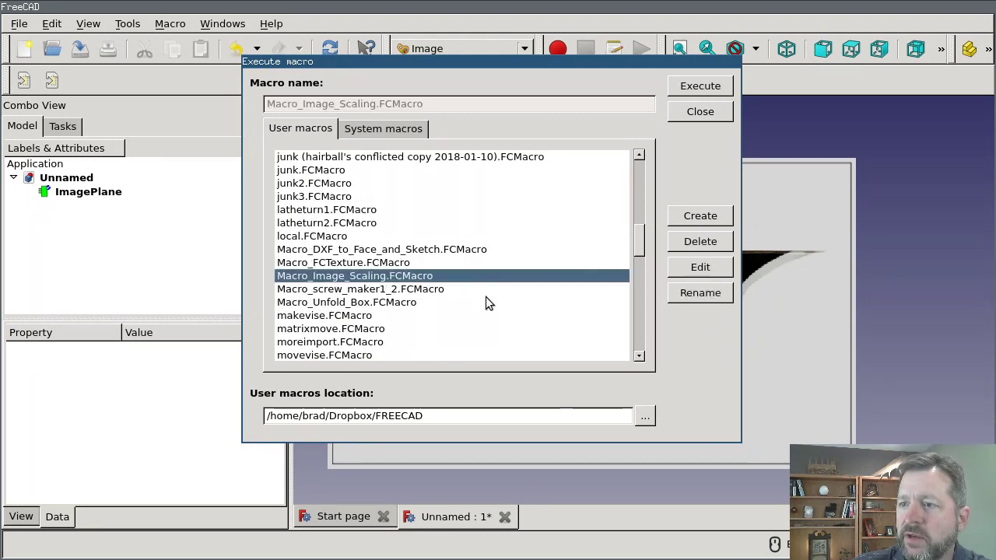
{"action": "left_click", "coordinate": [698, 88]}
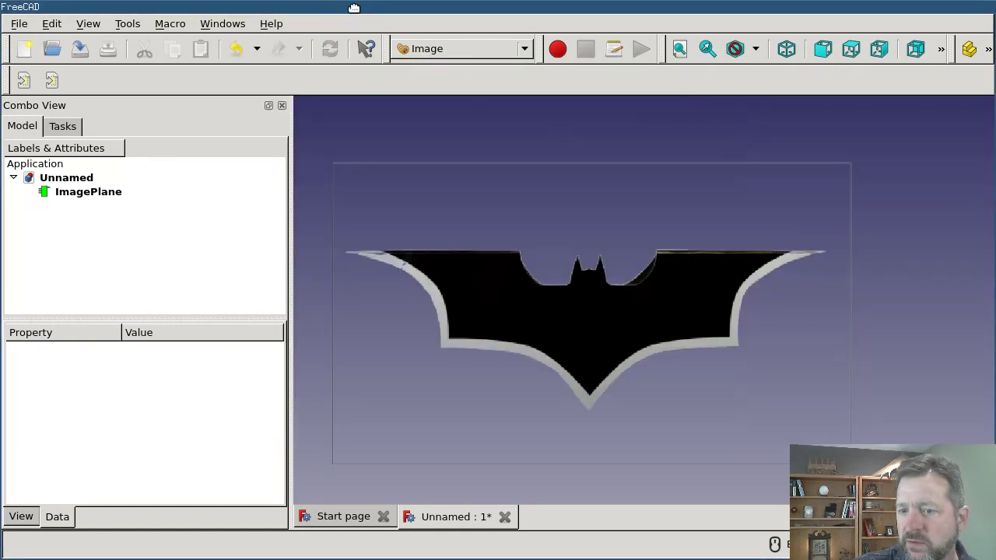
Step: Pick two reference points on the wing, select ImagePlane, and scale it to 154.4 mm
{"action": "left_click_drag", "start_coordinate": [354, 11], "coordinate": [372, 112]}
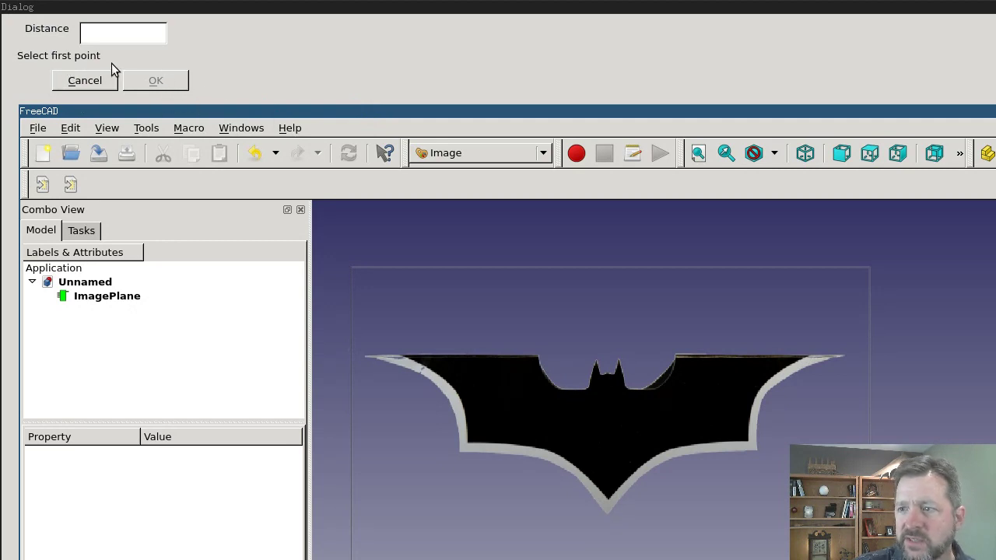
{"action": "left_click", "coordinate": [364, 359]}
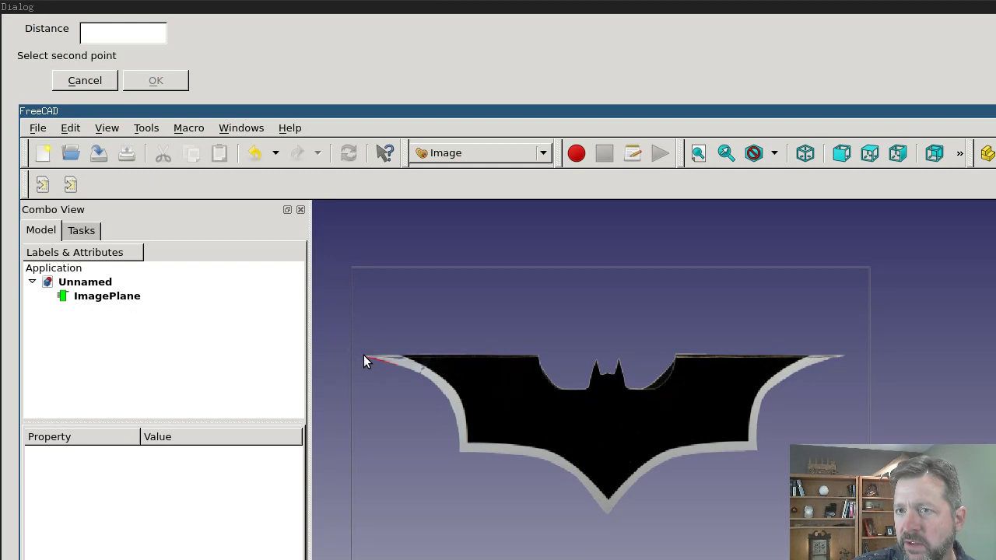
{"action": "left_click", "coordinate": [843, 360]}
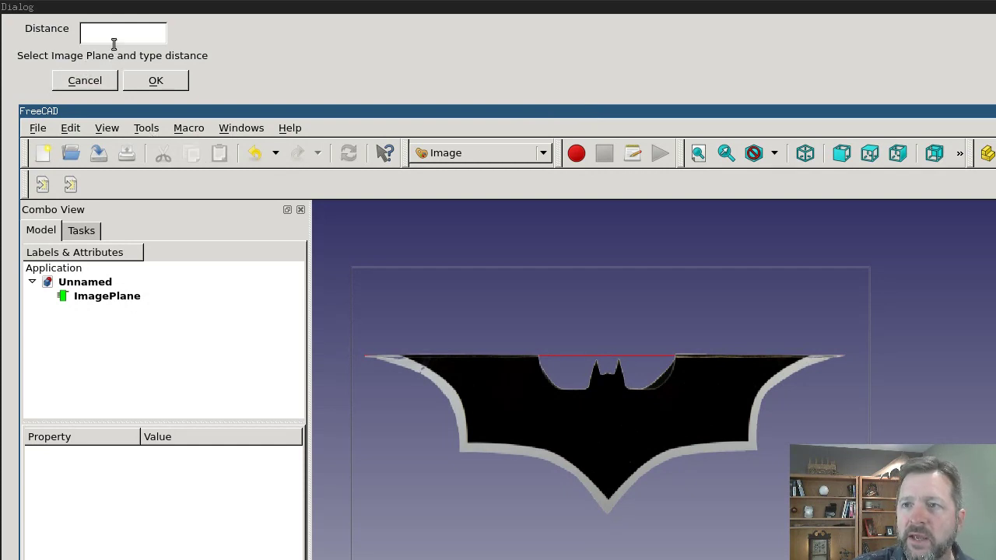
{"action": "left_click", "coordinate": [109, 299]}
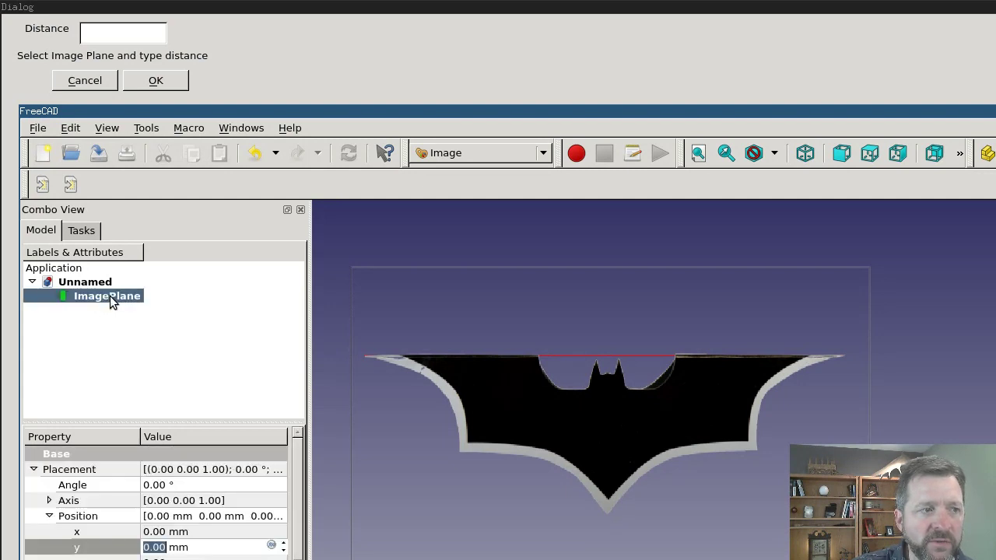
{"action": "left_click", "coordinate": [120, 35]}
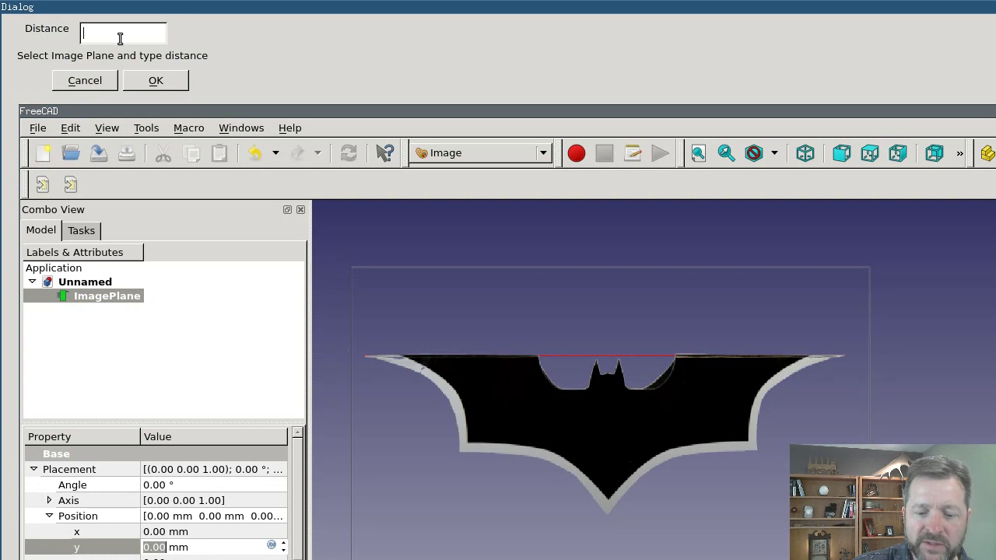
{"action": "type", "text": "154"}
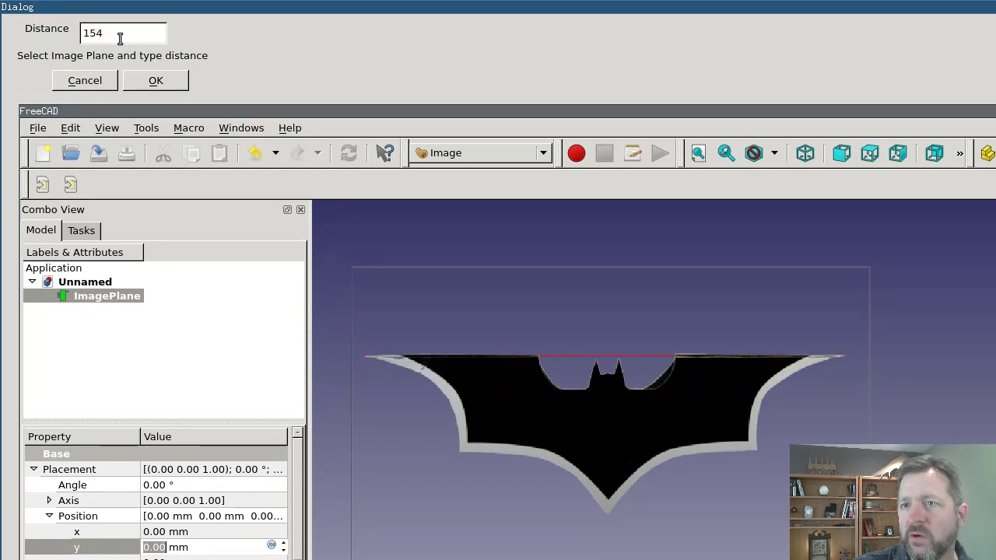
{"action": "type", "text": ".4"}
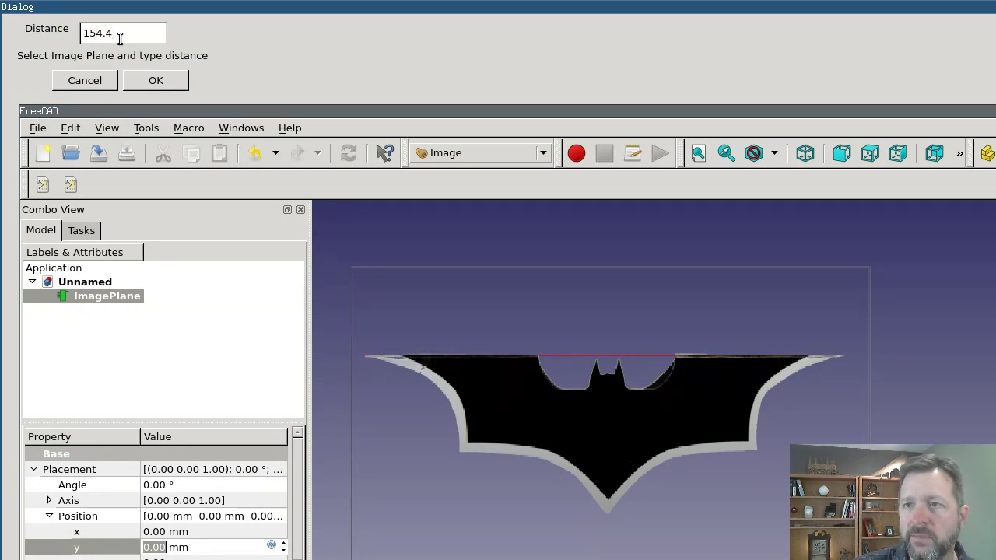
{"action": "left_click", "coordinate": [157, 81]}
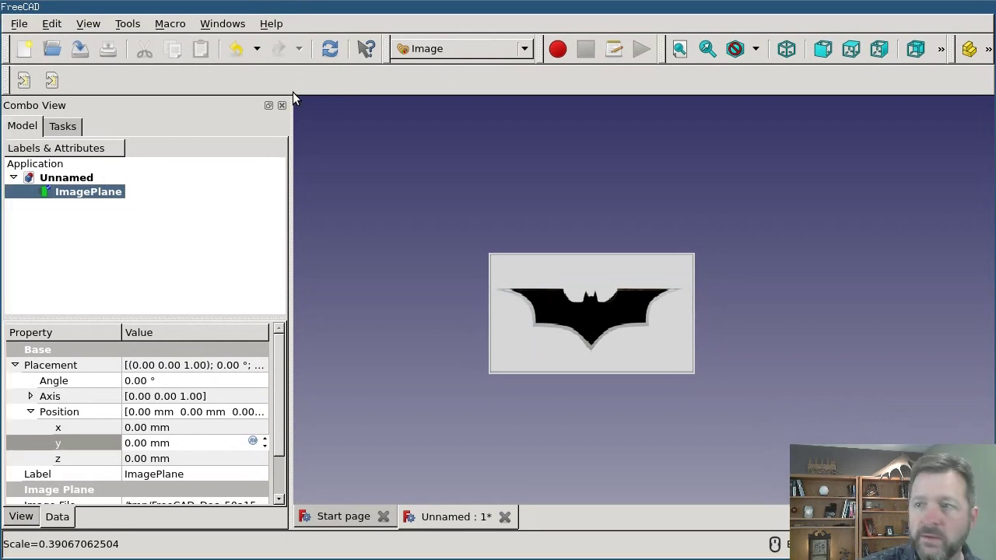
Step: Rearrange the toolbars so more tools fit in the window
{"action": "scroll", "coordinate": [602, 306], "scroll_direction": "up", "scroll_amount": 5}
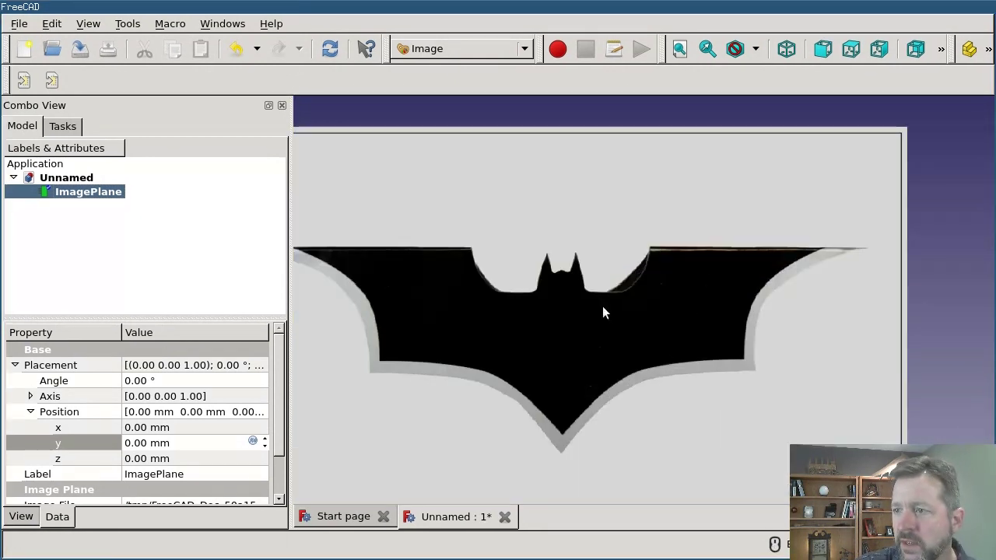
{"action": "scroll", "coordinate": [602, 306], "scroll_direction": "down", "scroll_amount": 2}
{"action": "scroll", "coordinate": [579, 322], "scroll_direction": "up", "scroll_amount": 3}
{"action": "scroll", "coordinate": [540, 325], "scroll_direction": "down", "scroll_amount": 2}
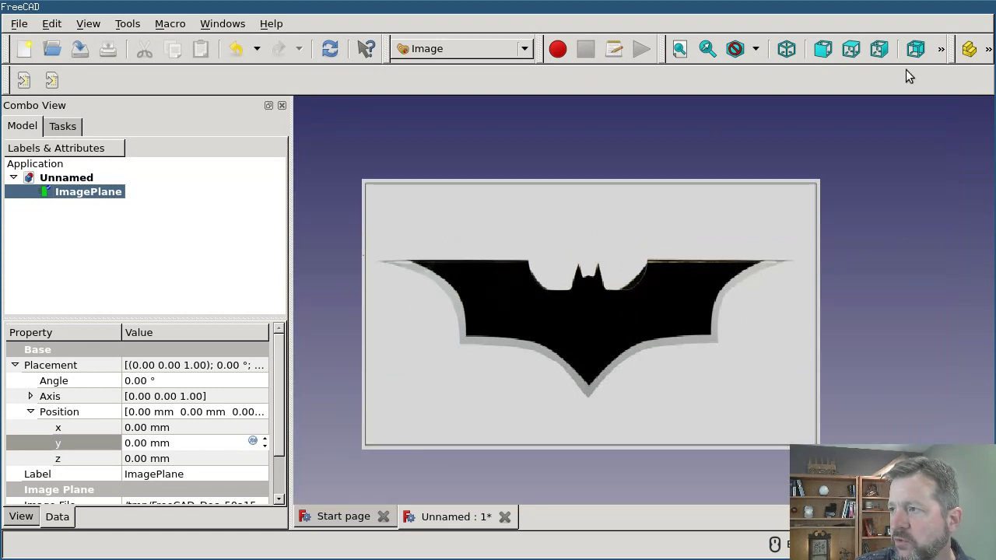
{"action": "left_click_drag", "start_coordinate": [666, 49], "coordinate": [646, 82]}
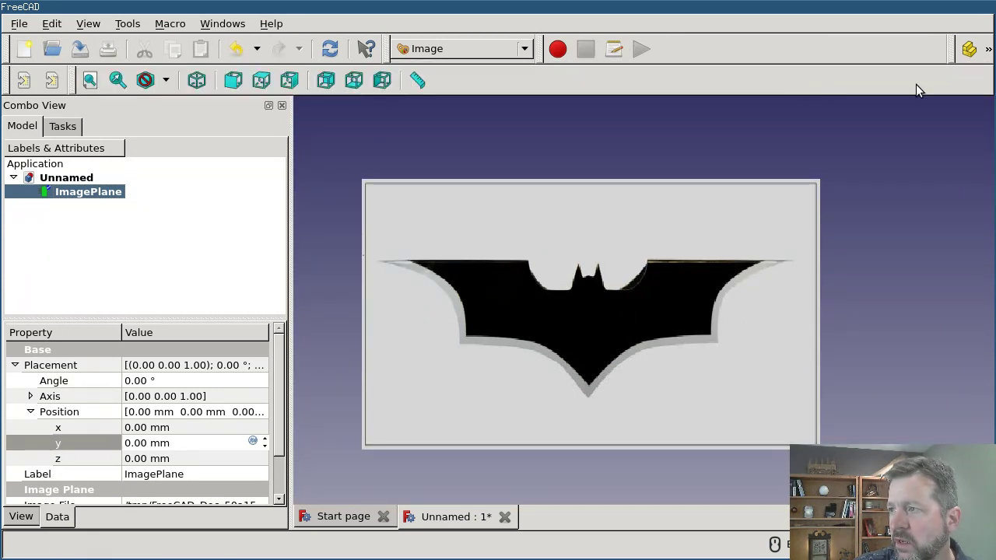
Step: Measure between both wing tips to confirm about 154.79 mm, then select the Distance object for removal
{"action": "left_click_drag", "start_coordinate": [947, 50], "coordinate": [703, 48]}
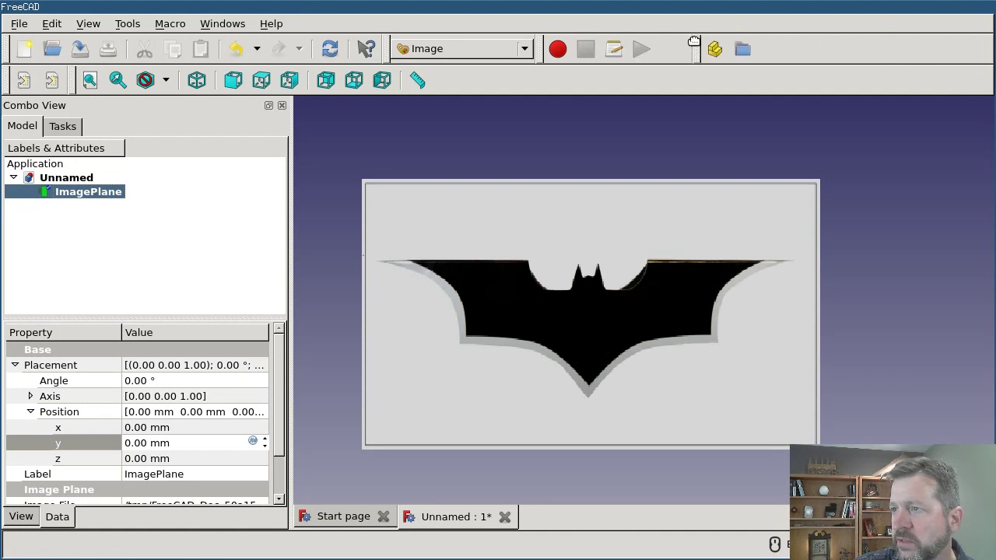
{"action": "left_click", "coordinate": [418, 81]}
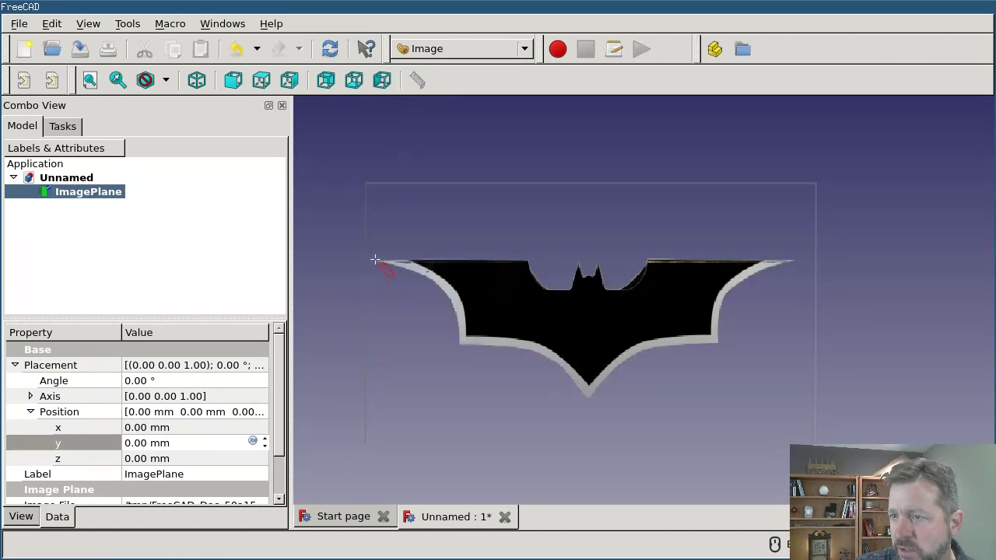
{"action": "left_click", "coordinate": [379, 259]}
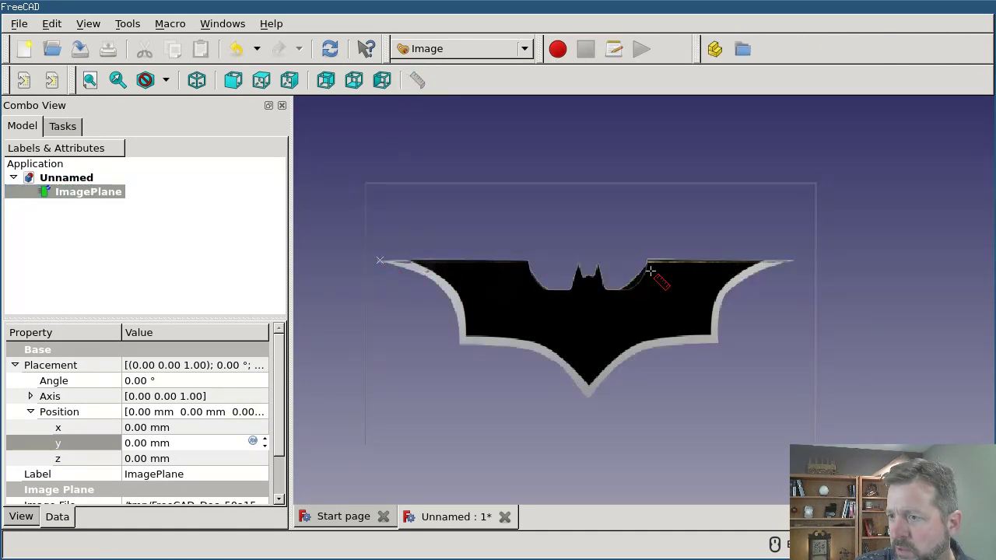
{"action": "left_click", "coordinate": [796, 266]}
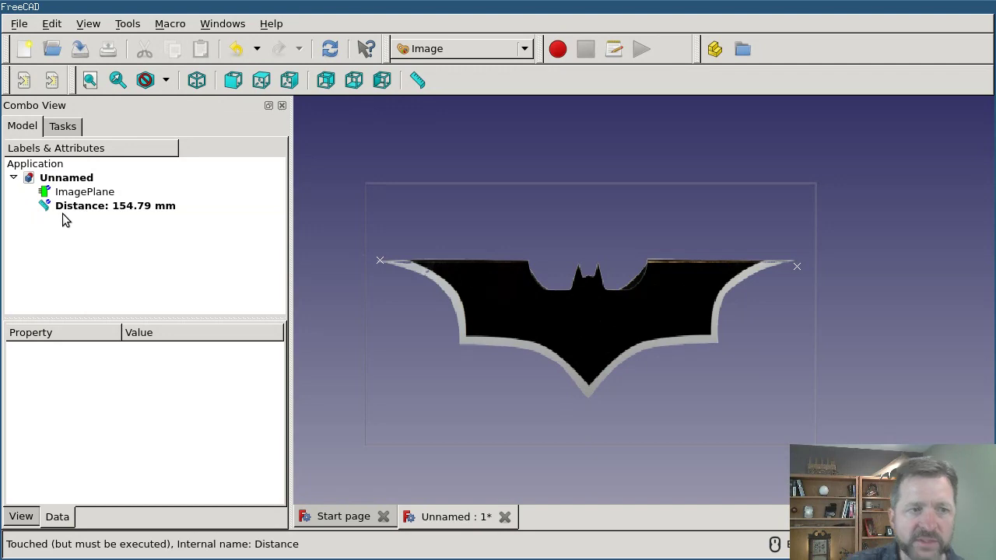
{"action": "left_click", "coordinate": [115, 205]}
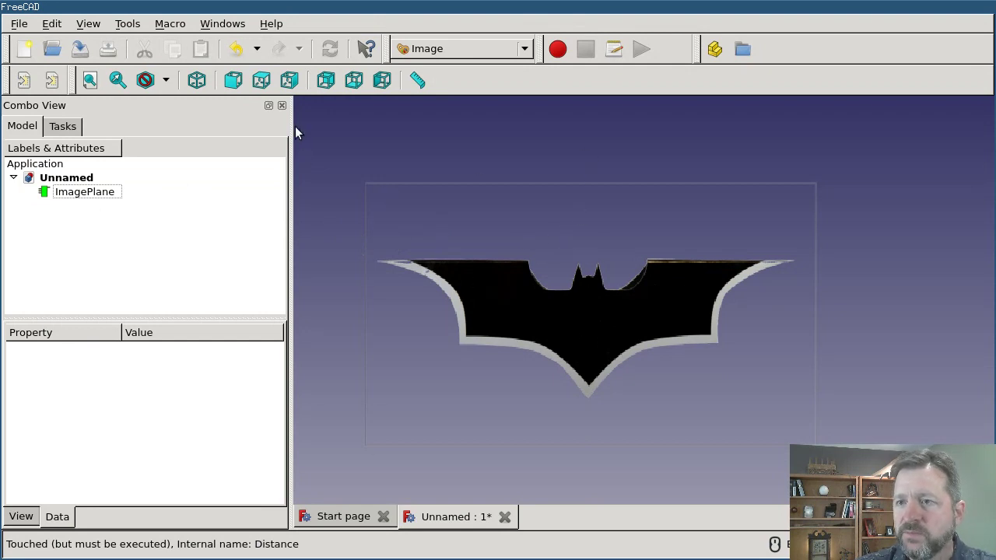
Step: Switch to Part Design, create a body, and start a sketch on XY_Plane
{"action": "left_click", "coordinate": [446, 49]}
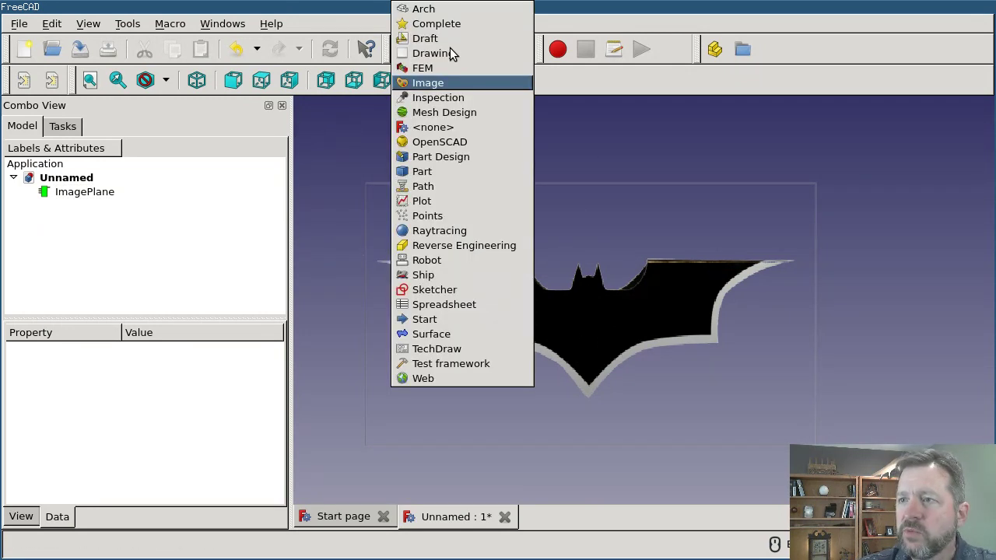
{"action": "left_click", "coordinate": [446, 156]}
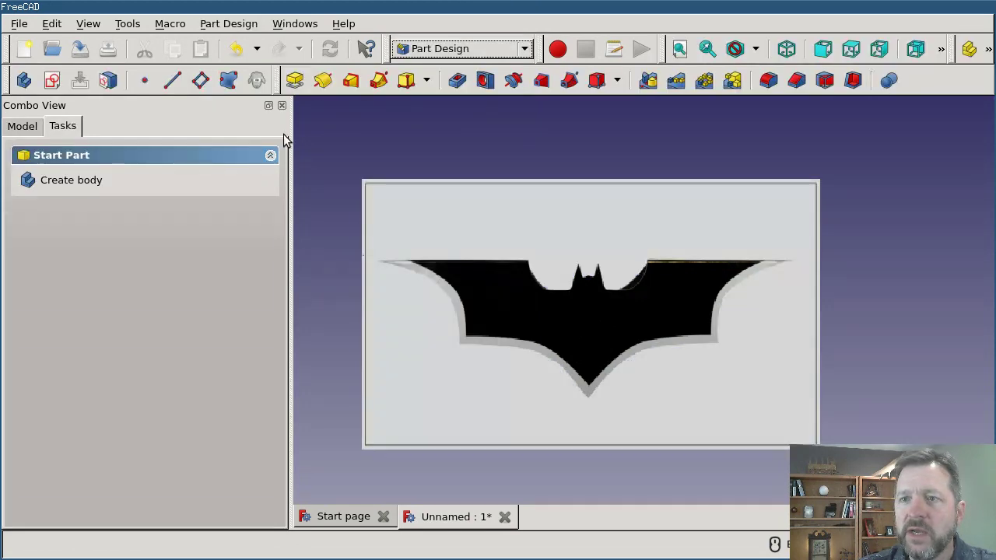
{"action": "left_click", "coordinate": [63, 188]}
{"action": "left_click", "coordinate": [64, 183]}
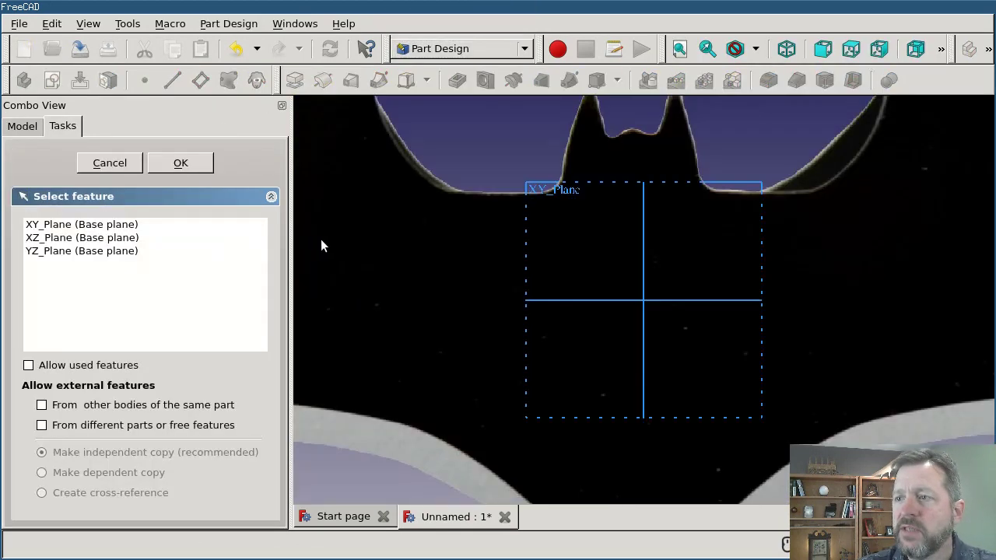
{"action": "scroll", "coordinate": [354, 226], "scroll_direction": "down", "scroll_amount": 5}
{"action": "scroll", "coordinate": [472, 195], "scroll_direction": "up", "scroll_amount": 6}
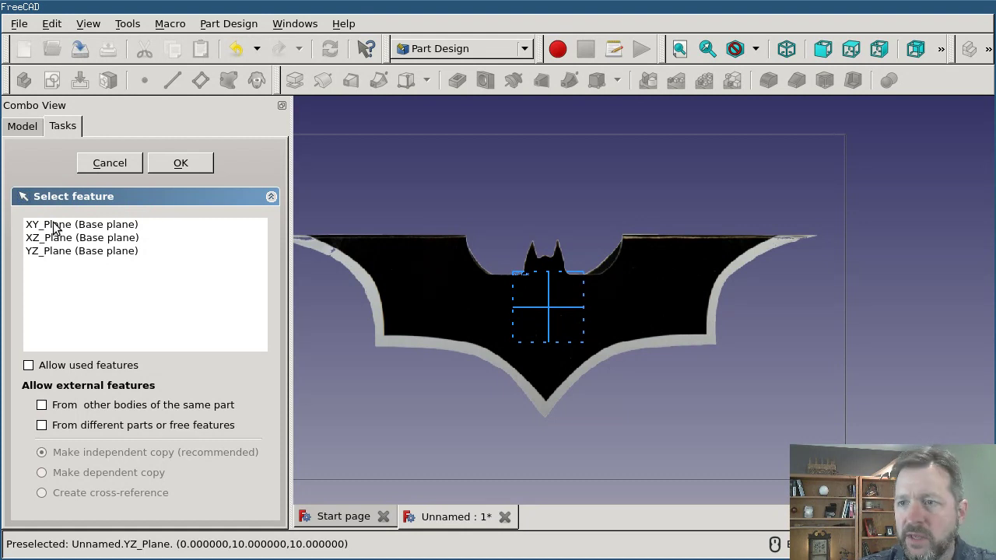
{"action": "left_click", "coordinate": [59, 225]}
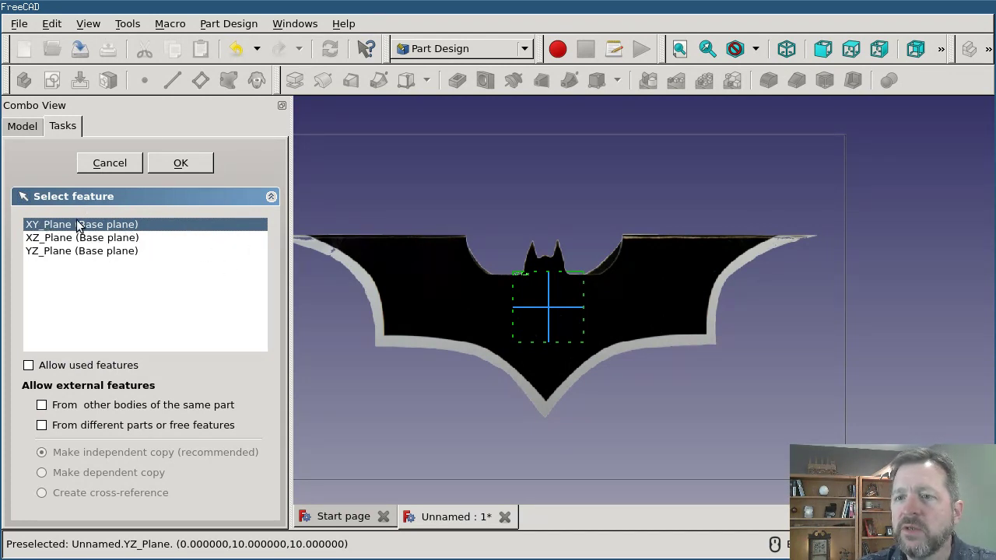
{"action": "left_click", "coordinate": [181, 164]}
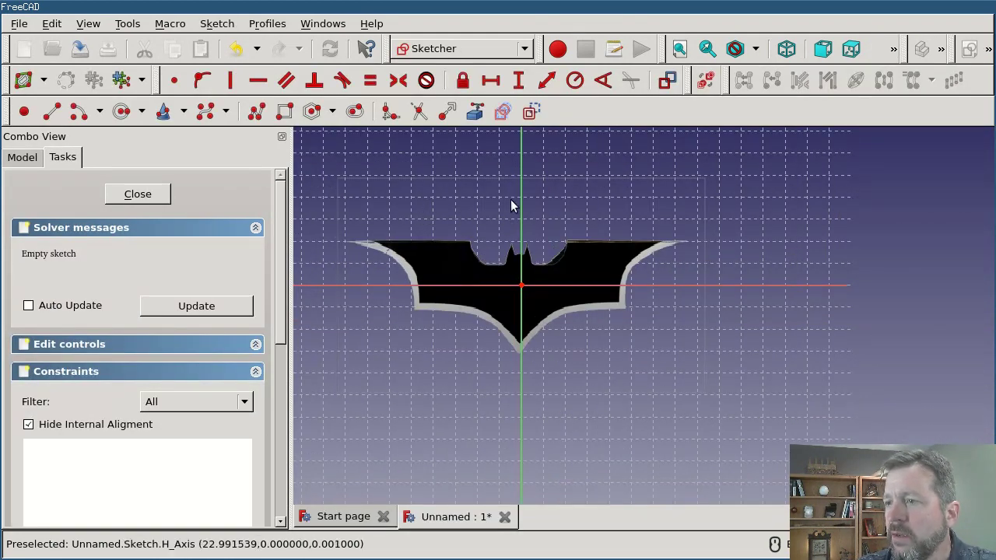
{"action": "scroll", "coordinate": [517, 219], "scroll_direction": "up", "scroll_amount": 2}
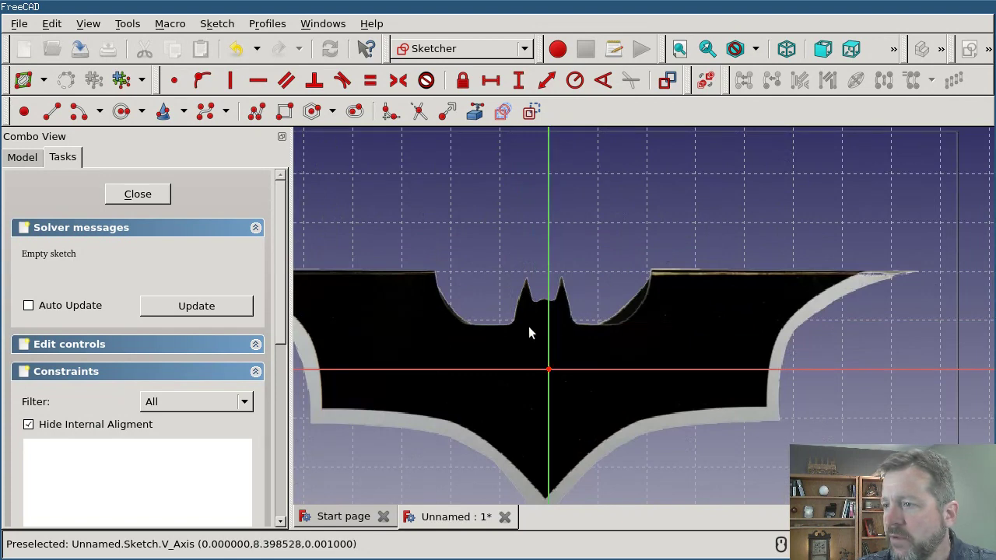
{"action": "scroll", "coordinate": [529, 326], "scroll_direction": "up", "scroll_amount": 3}
{"action": "scroll", "coordinate": [612, 307], "scroll_direction": "down", "scroll_amount": 3}
{"action": "scroll", "coordinate": [607, 365], "scroll_direction": "up", "scroll_amount": 2}
{"action": "scroll", "coordinate": [588, 467], "scroll_direction": "up", "scroll_amount": 2}
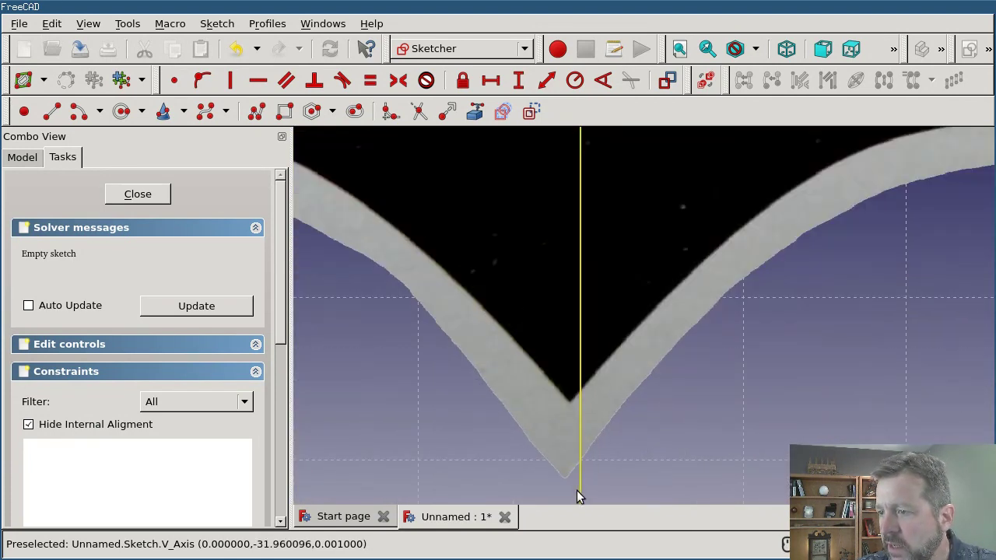
{"action": "scroll", "coordinate": [577, 466], "scroll_direction": "down", "scroll_amount": 1}
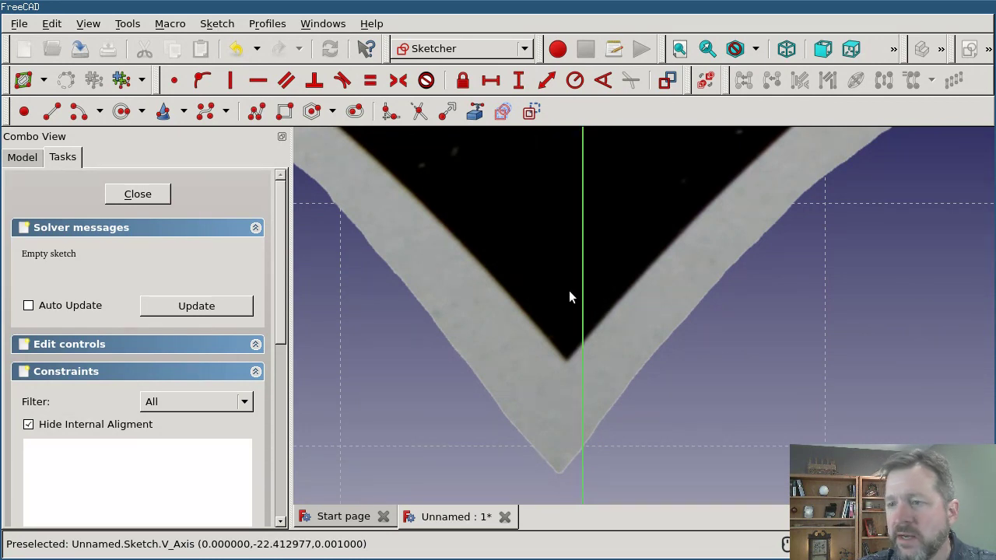
{"action": "scroll", "coordinate": [568, 294], "scroll_direction": "down", "scroll_amount": 2}
{"action": "scroll", "coordinate": [568, 295], "scroll_direction": "up", "scroll_amount": 1}
{"action": "scroll", "coordinate": [569, 296], "scroll_direction": "down", "scroll_amount": 4}
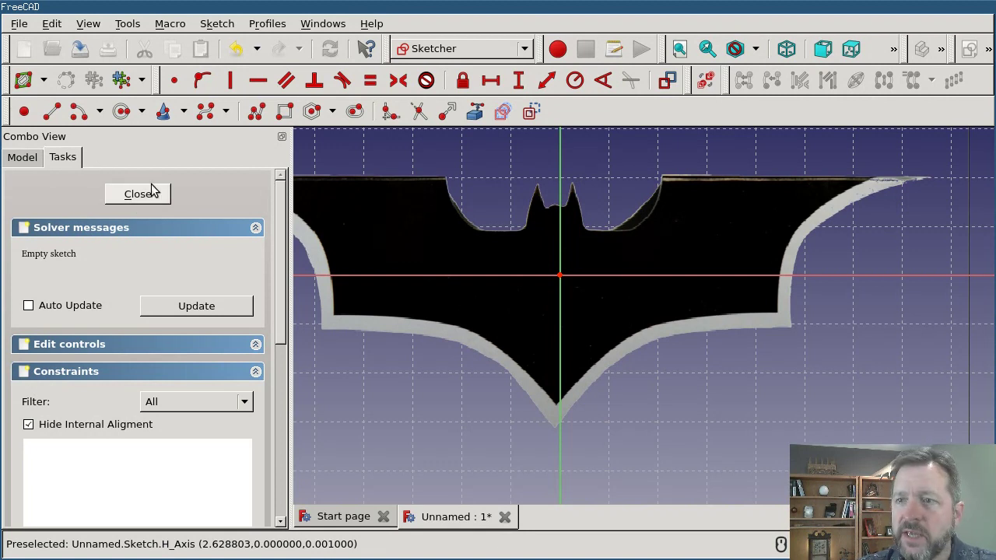
Step: Select ImagePlane in the Model tree and expand its Placement position values
{"action": "left_click", "coordinate": [23, 158]}
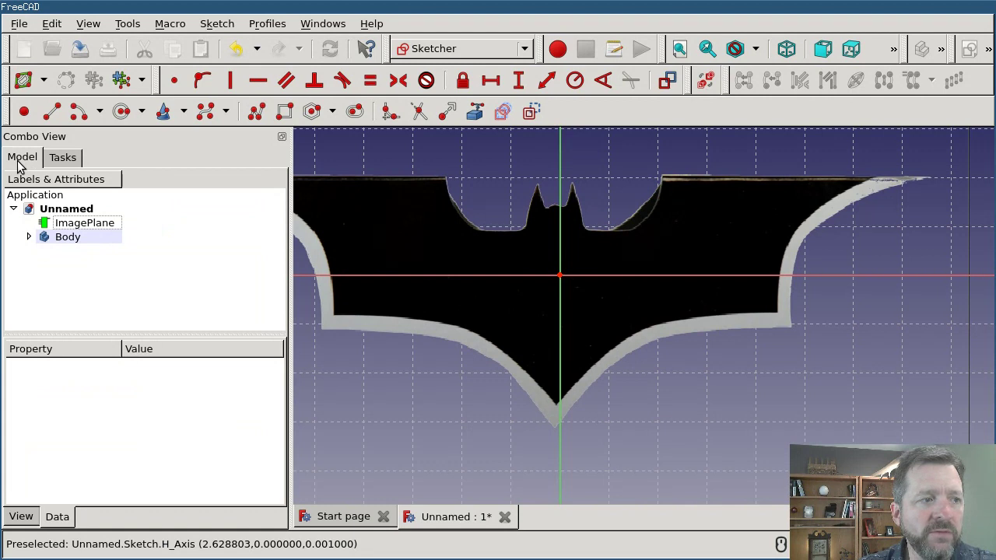
{"action": "left_click", "coordinate": [88, 225]}
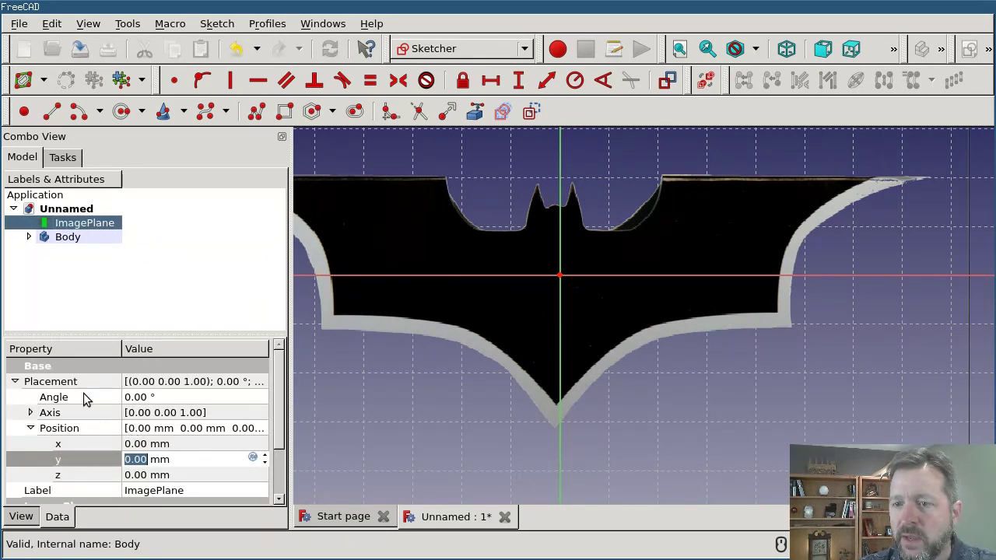
{"action": "left_click", "coordinate": [31, 428]}
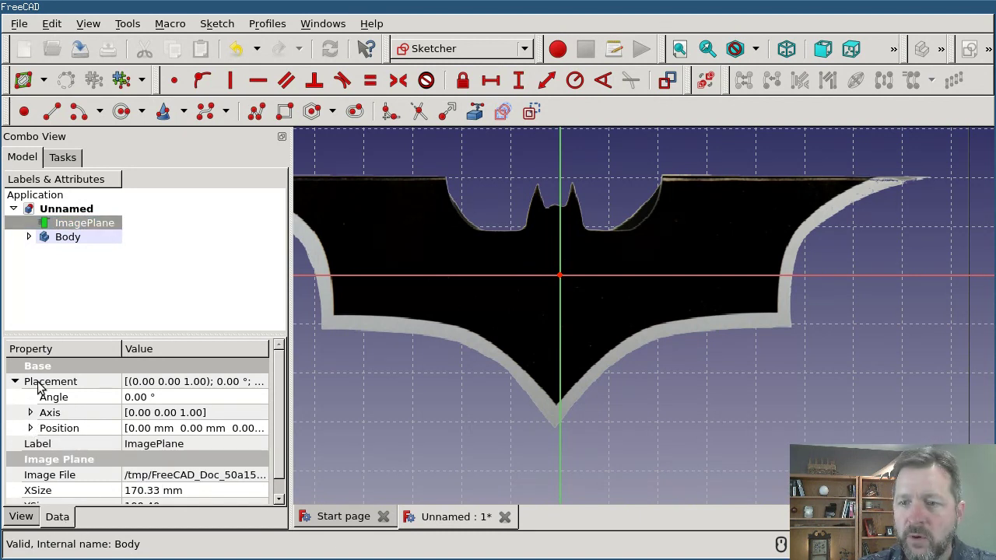
{"action": "left_click", "coordinate": [30, 428]}
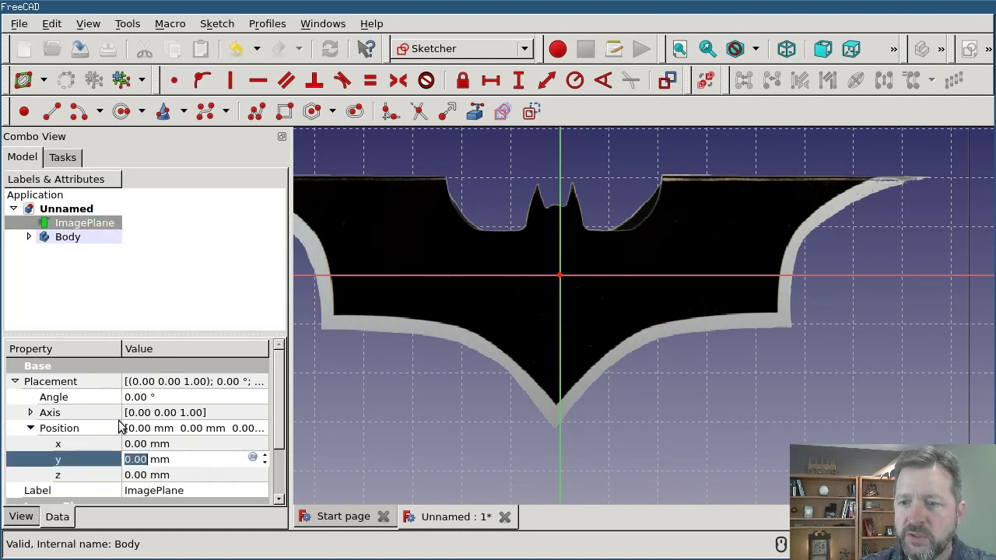
Step: Set the ImagePlane's Placement x position to 0.75 mm
{"action": "left_click", "coordinate": [177, 444]}
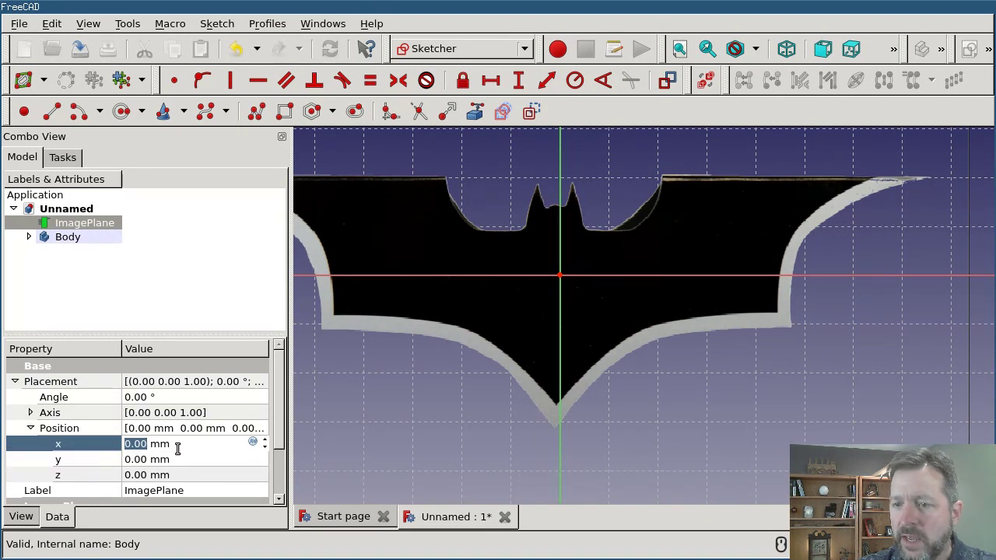
{"action": "type", "text": "5"}
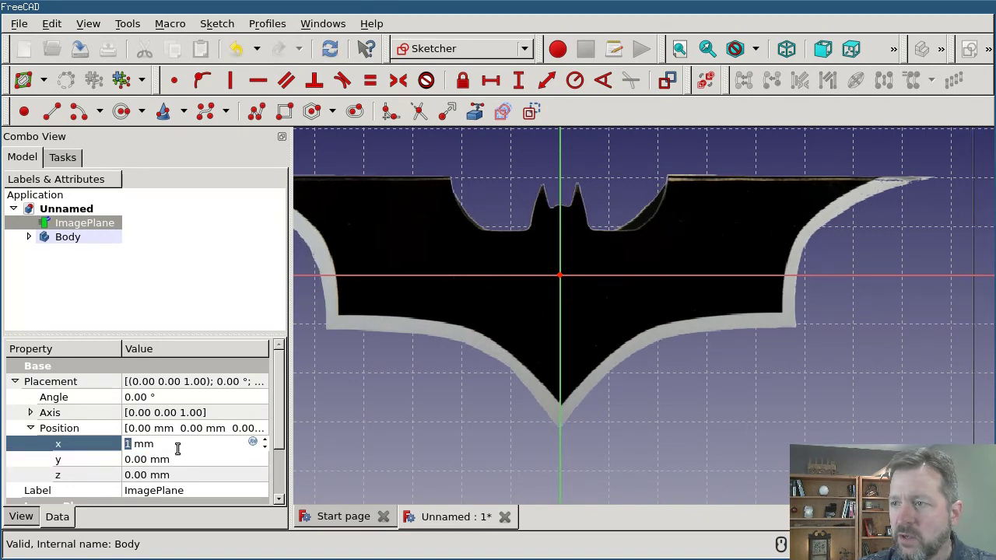
{"action": "scroll", "coordinate": [178, 448], "scroll_direction": "down", "scroll_amount": 5}
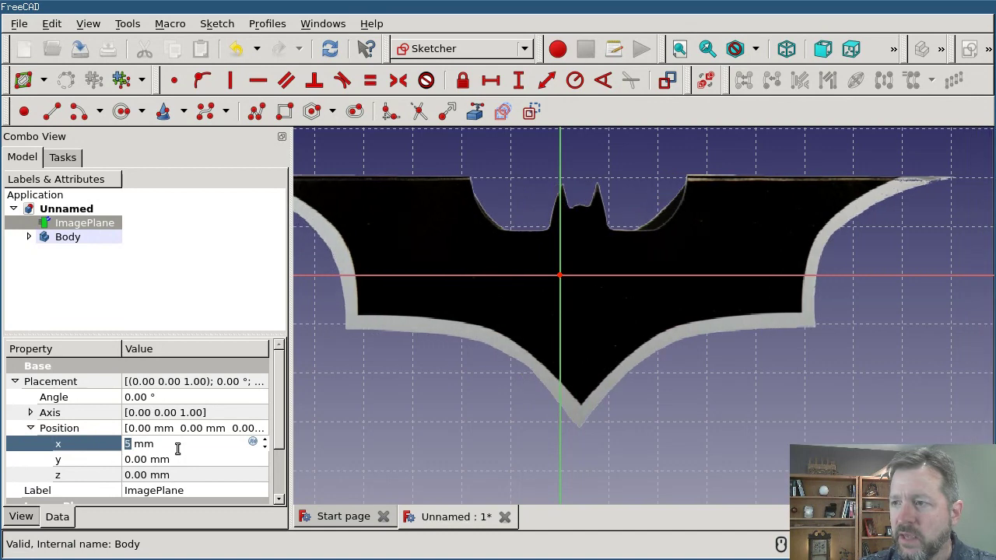
{"action": "scroll", "coordinate": [177, 448], "scroll_direction": "up", "scroll_amount": 1}
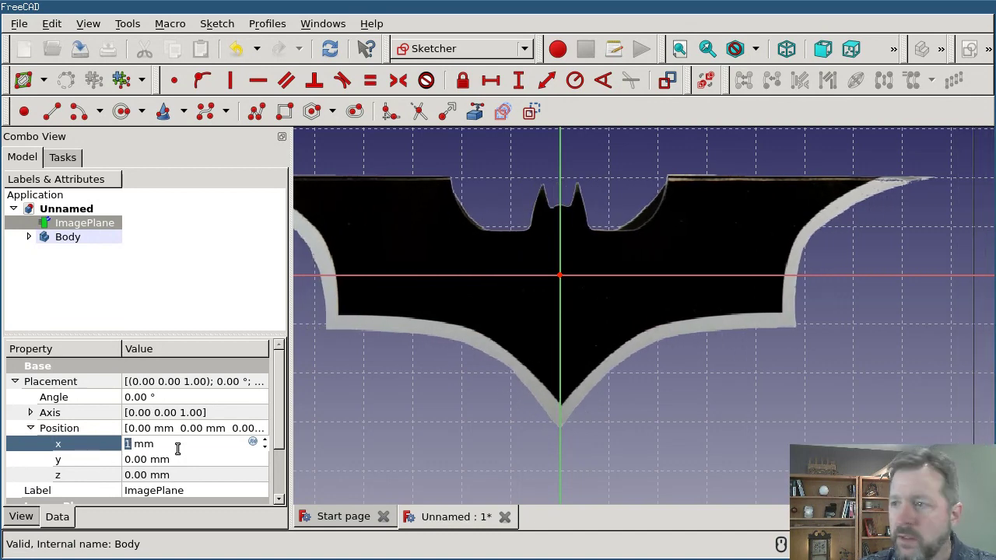
{"action": "scroll", "coordinate": [583, 333], "scroll_direction": "up", "scroll_amount": 4}
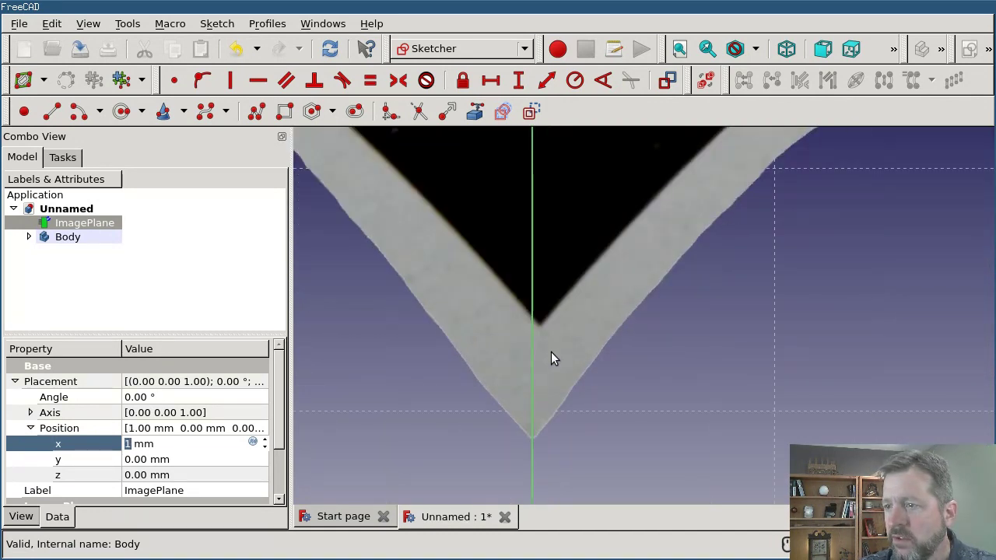
{"action": "scroll", "coordinate": [551, 358], "scroll_direction": "up", "scroll_amount": 2}
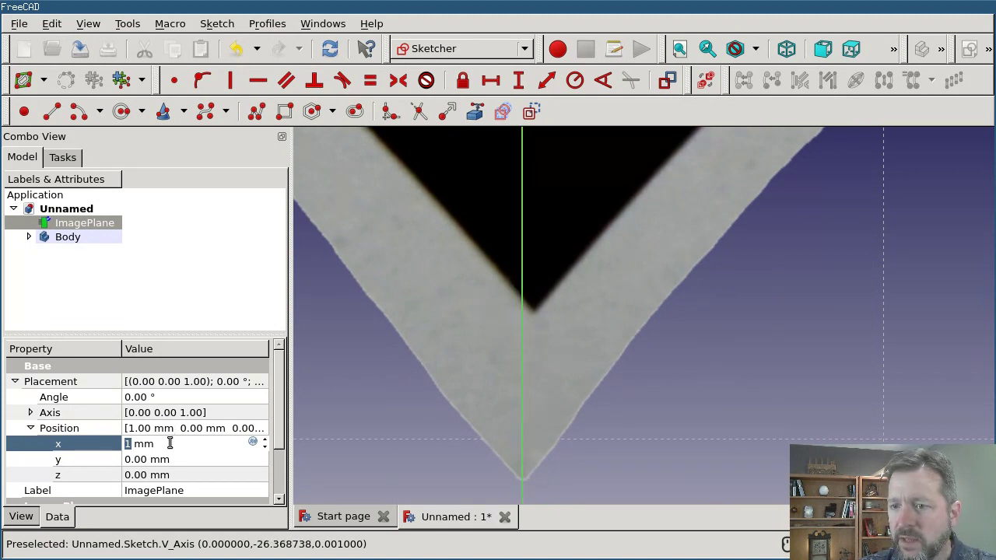
{"action": "scroll", "coordinate": [173, 445], "scroll_direction": "down", "scroll_amount": 1}
{"action": "scroll", "coordinate": [173, 449], "scroll_direction": "up", "scroll_amount": 1}
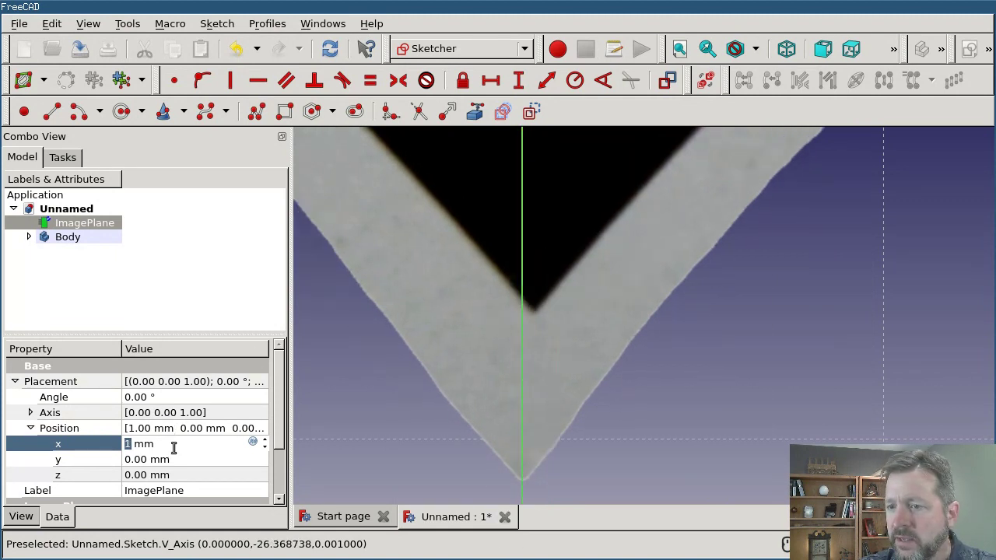
{"action": "scroll", "coordinate": [170, 449], "scroll_direction": "down", "scroll_amount": 1}
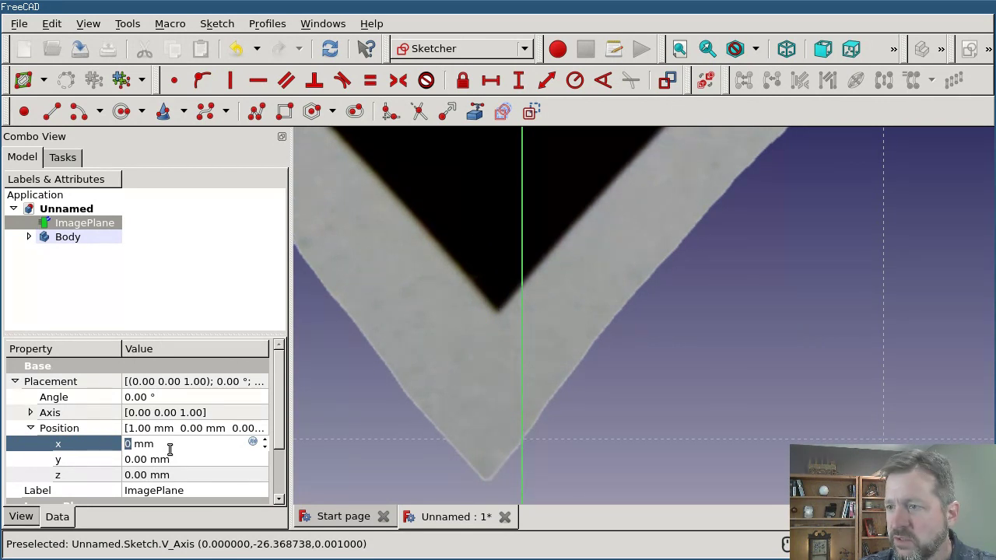
{"action": "scroll", "coordinate": [170, 449], "scroll_direction": "up", "scroll_amount": 1}
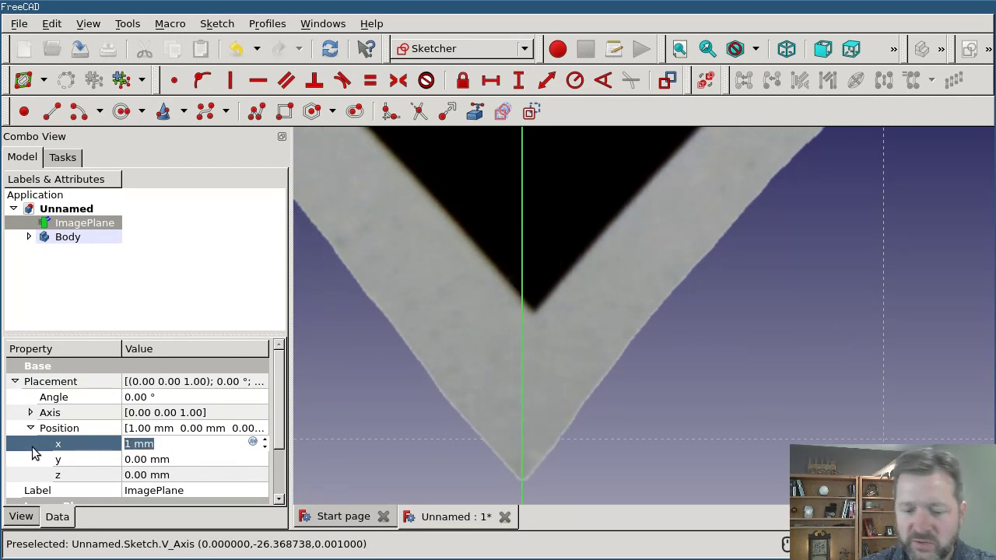
{"action": "type", "text": "0.75"}
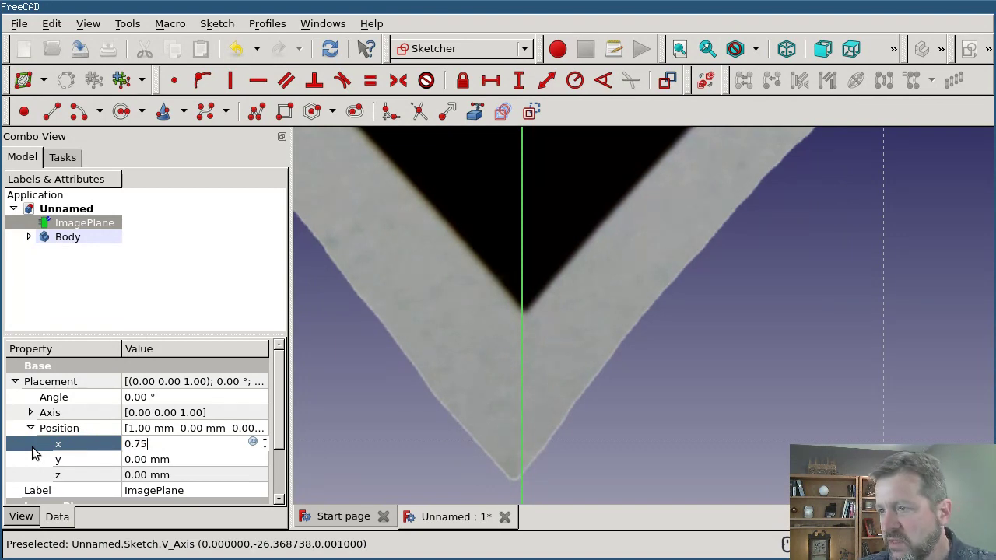
{"action": "key", "text": "Return"}
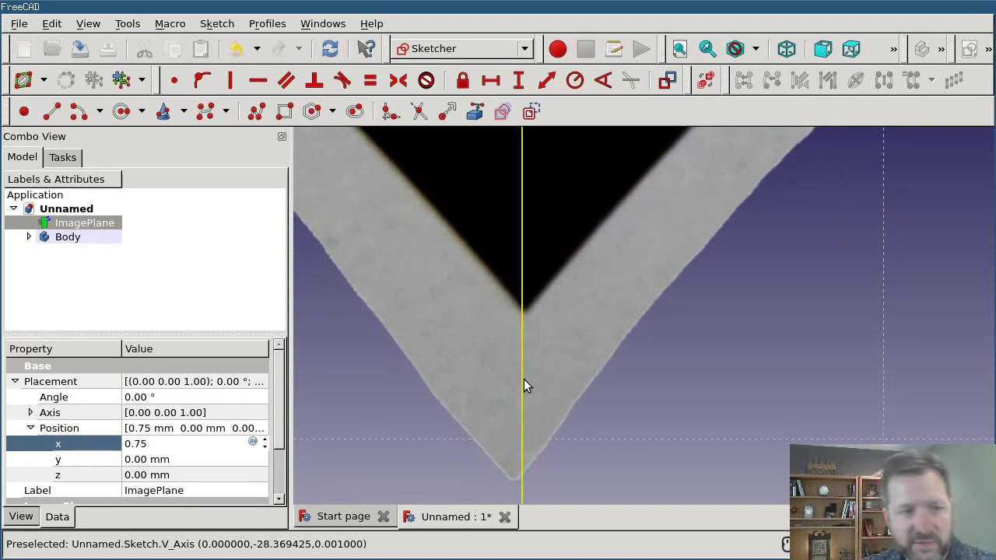
{"action": "scroll", "coordinate": [596, 357], "scroll_direction": "down", "scroll_amount": 5}
{"action": "scroll", "coordinate": [660, 268], "scroll_direction": "up", "scroll_amount": 3}
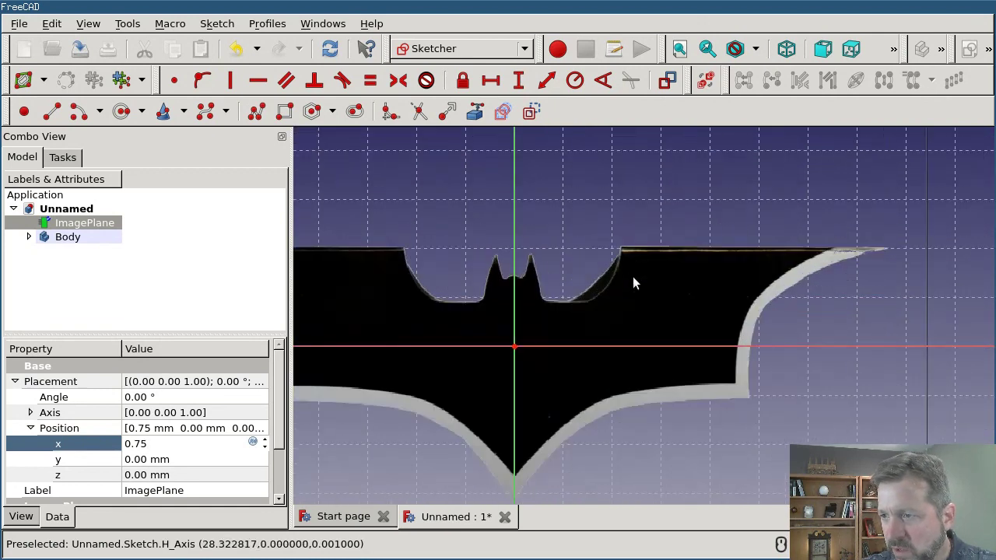
{"action": "scroll", "coordinate": [452, 231], "scroll_direction": "up", "scroll_amount": 6}
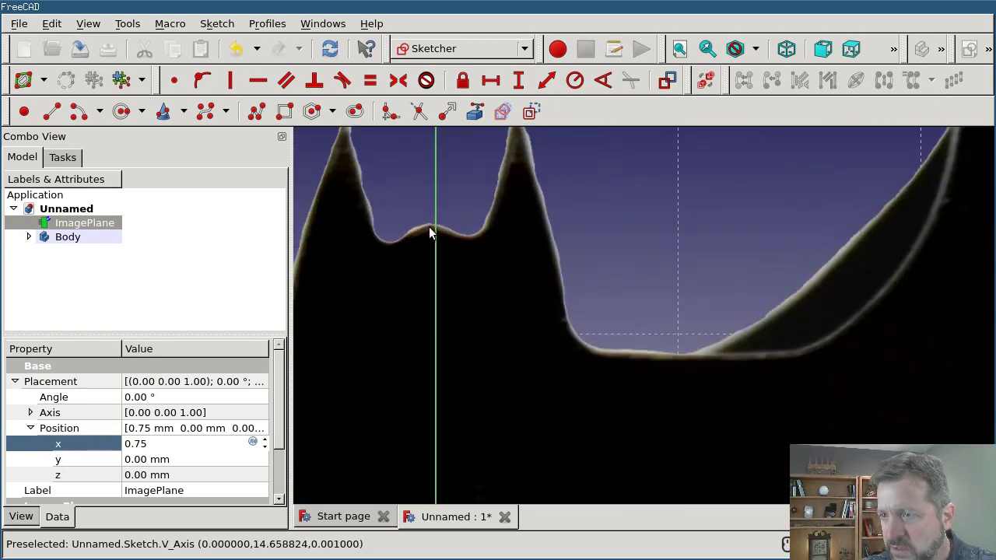
{"action": "scroll", "coordinate": [438, 234], "scroll_direction": "down", "scroll_amount": 4}
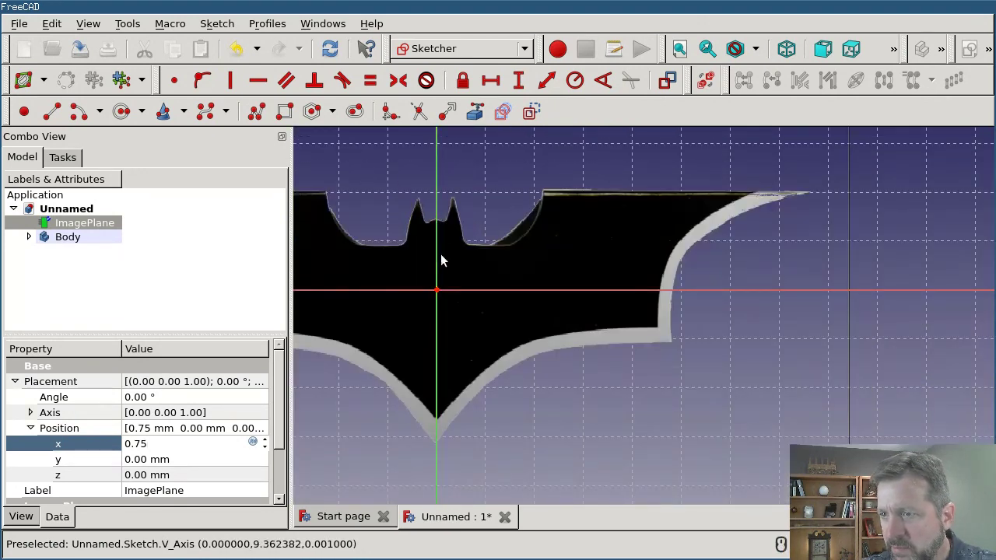
{"action": "scroll", "coordinate": [498, 301], "scroll_direction": "down", "scroll_amount": 2}
{"action": "scroll", "coordinate": [482, 300], "scroll_direction": "down", "scroll_amount": 2}
{"action": "scroll", "coordinate": [389, 286], "scroll_direction": "up", "scroll_amount": 3}
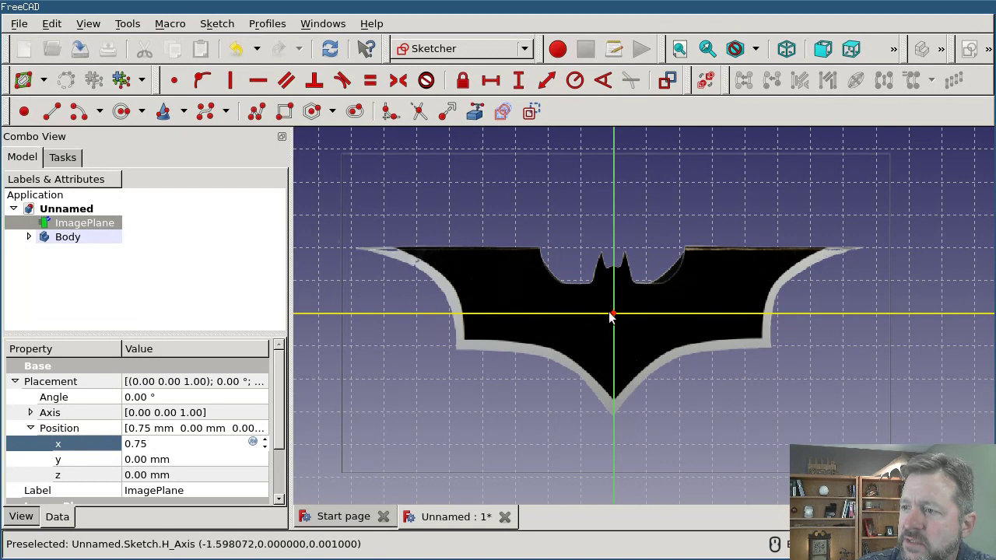
Step: Select the vertical sketch axis to check the image's centring, then return to the sketch's Tasks panel
{"action": "left_click", "coordinate": [614, 151]}
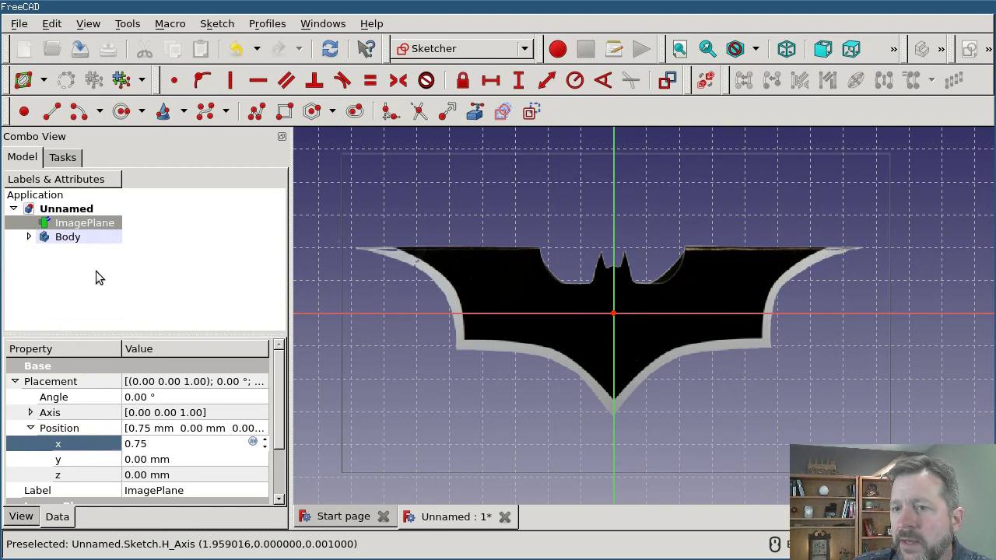
{"action": "left_click", "coordinate": [65, 158]}
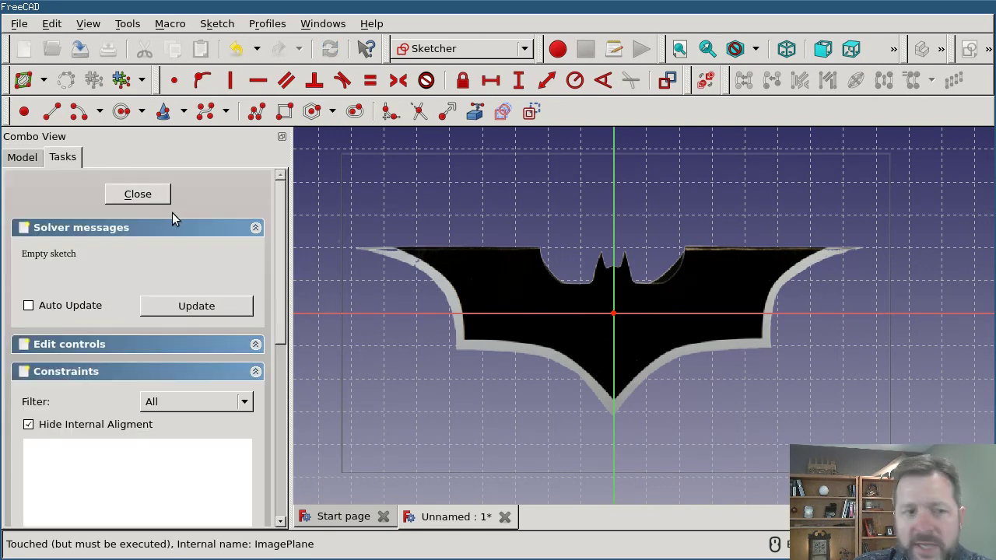